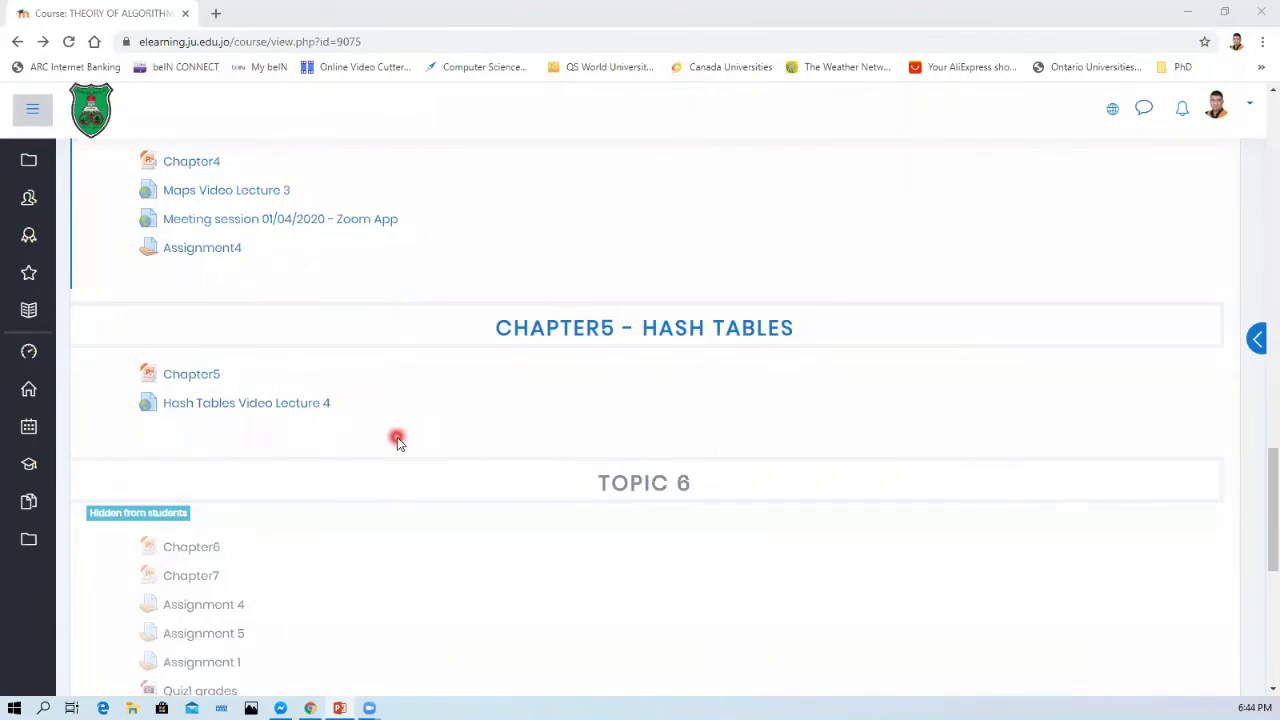
# Look through the course page's chapter sections to examine which assignments are posted under each chapter
pyautogui.scroll(2, 398, 430)
pyautogui.scroll(1, 280, 500)
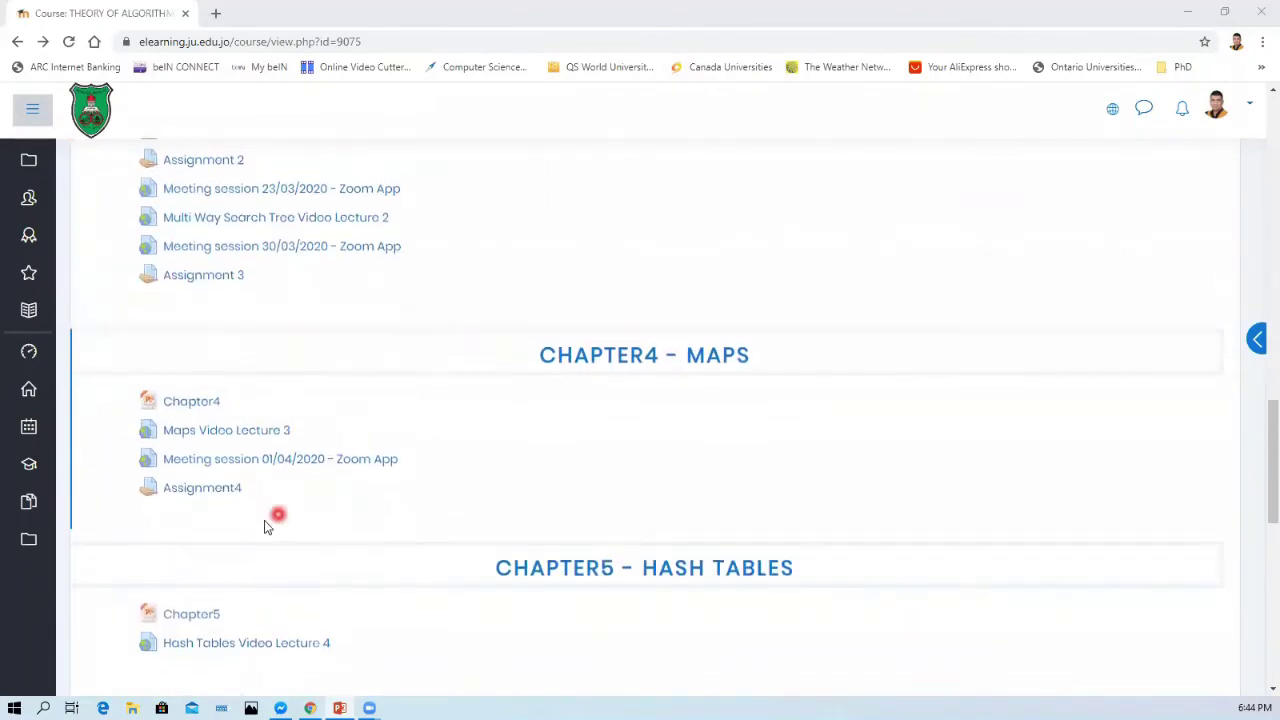
pyautogui.scroll(1, 264, 560)
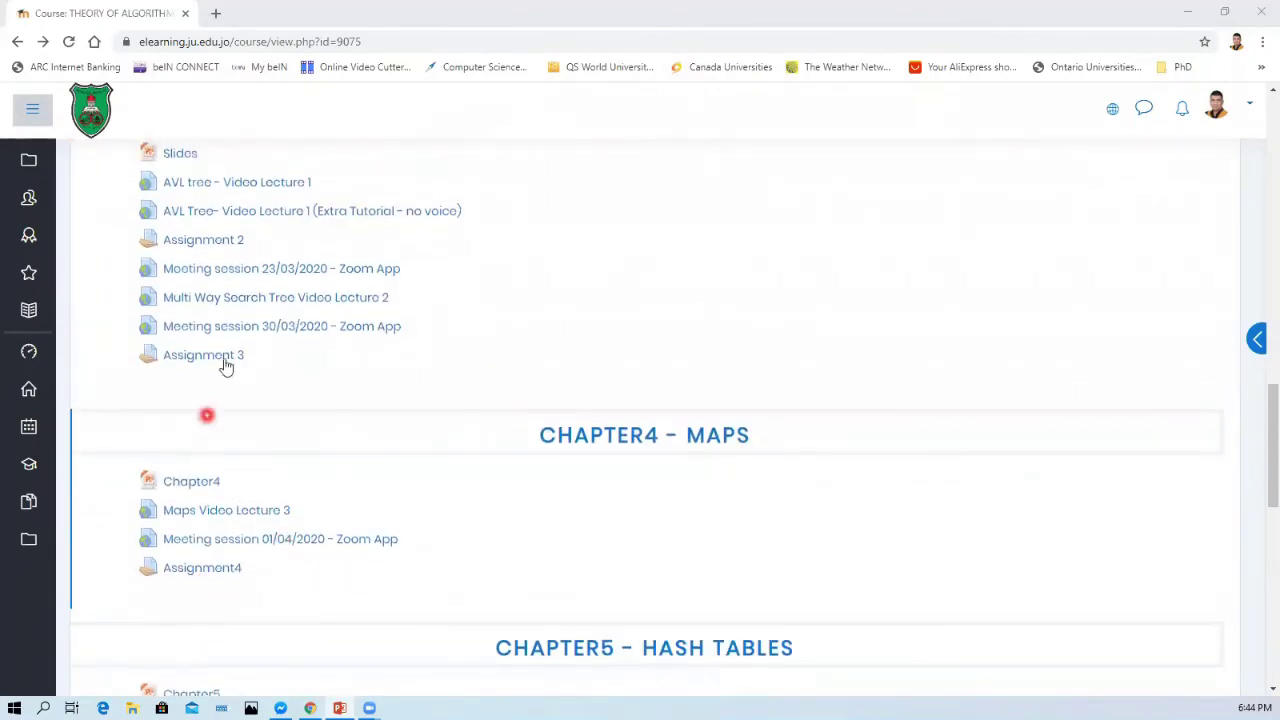
pyautogui.scroll(4, 250, 352)
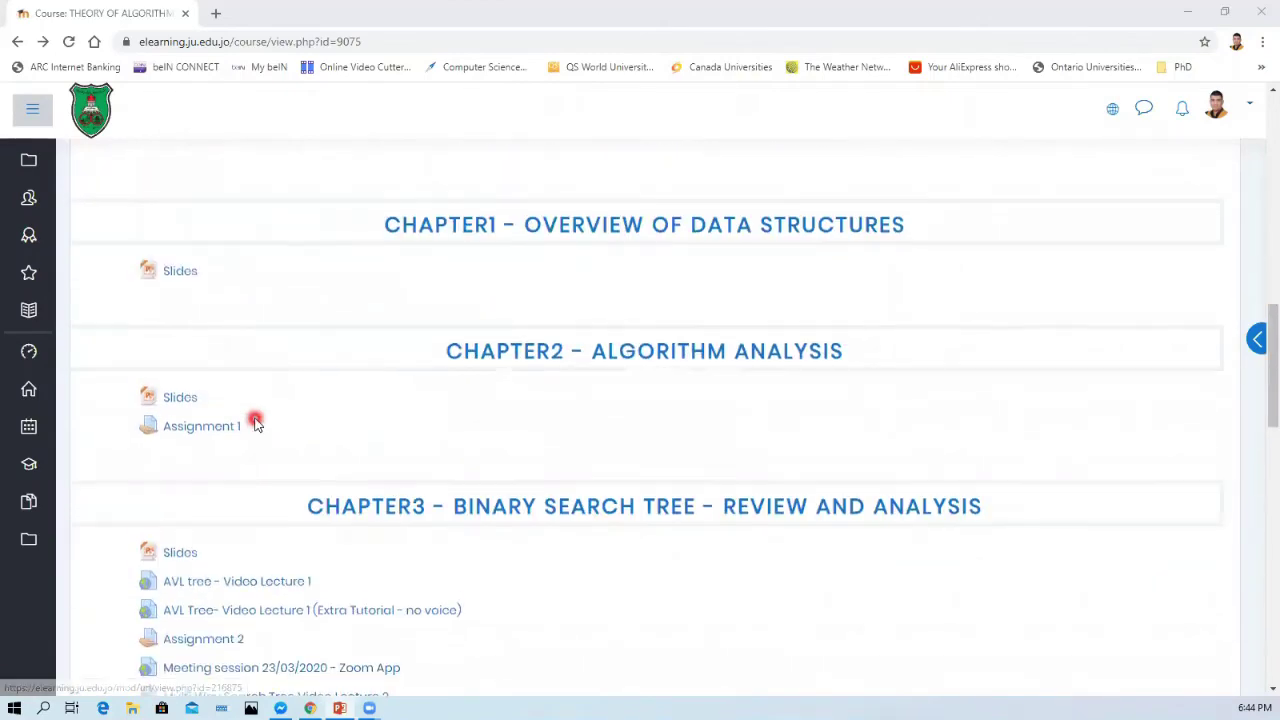
pyautogui.scroll(-2, 252, 380)
pyautogui.scroll(-2, 285, 502)
pyautogui.scroll(-1, 285, 530)
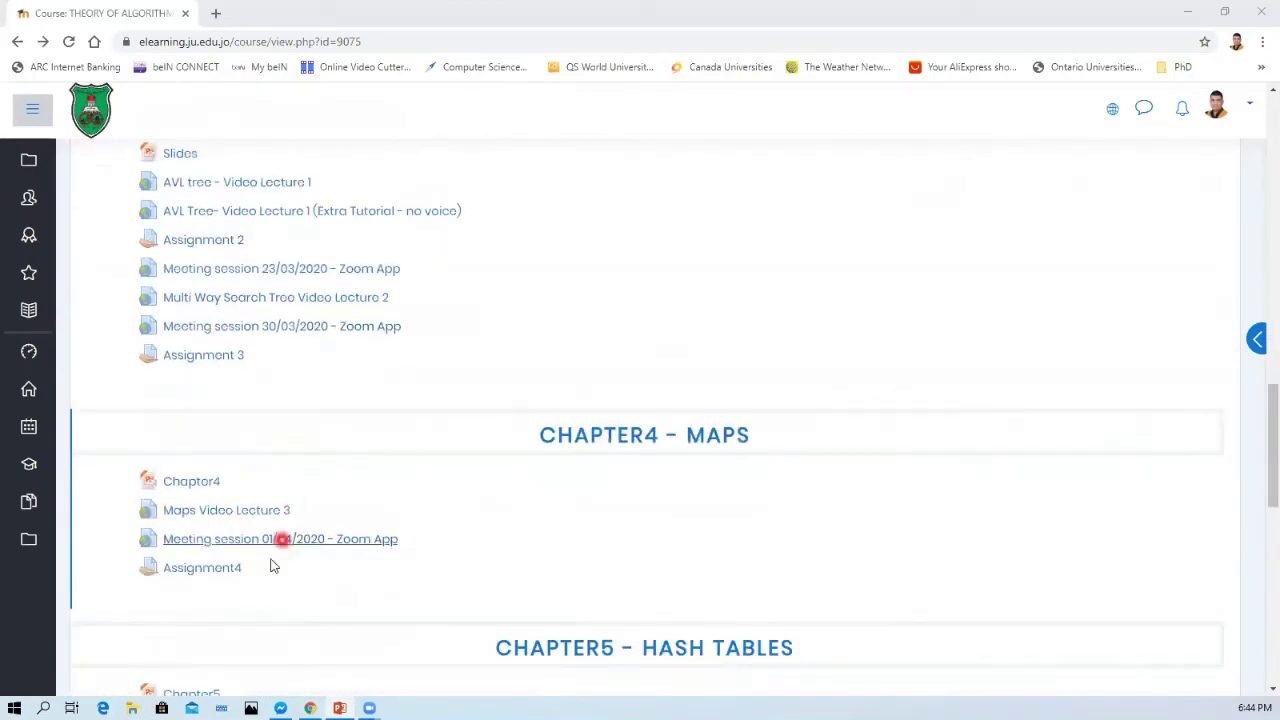
pyautogui.scroll(2, 320, 500)
pyautogui.scroll(1, 300, 420)
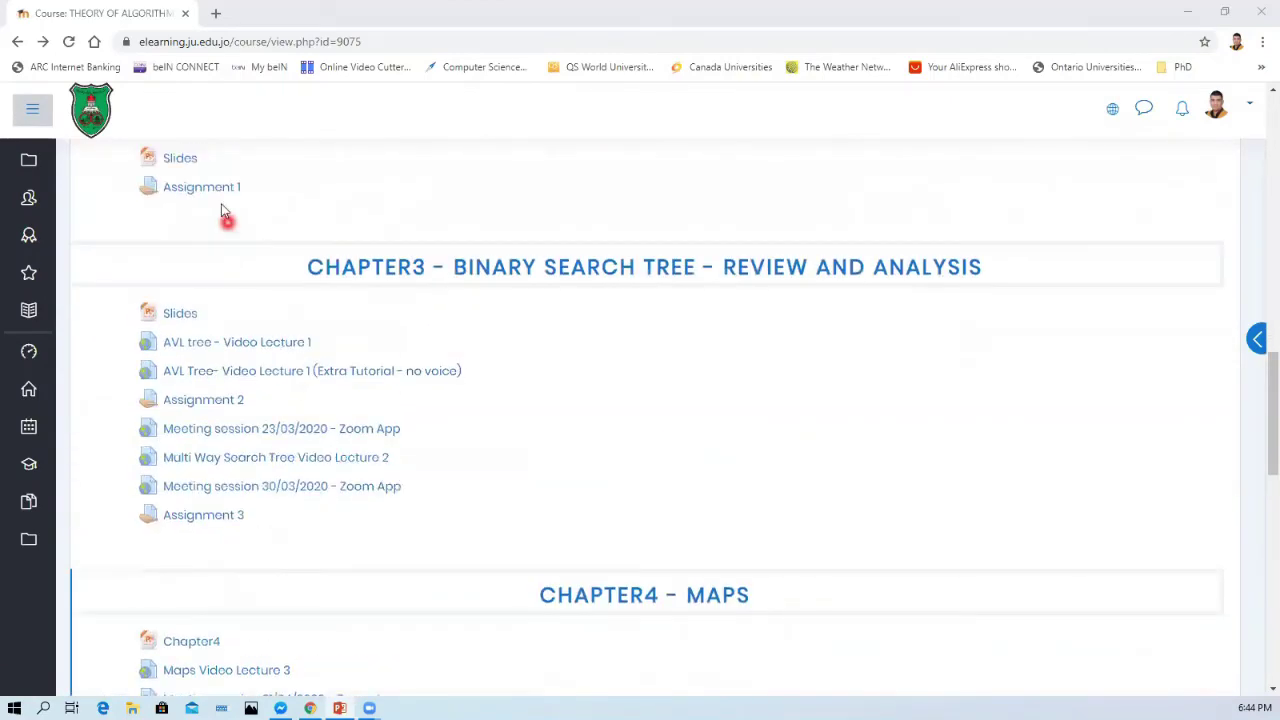
# Open Assignment 1 under Chapter 2 and log back in to the e-learning portal with the saved account credentials
pyautogui.click(220, 189)
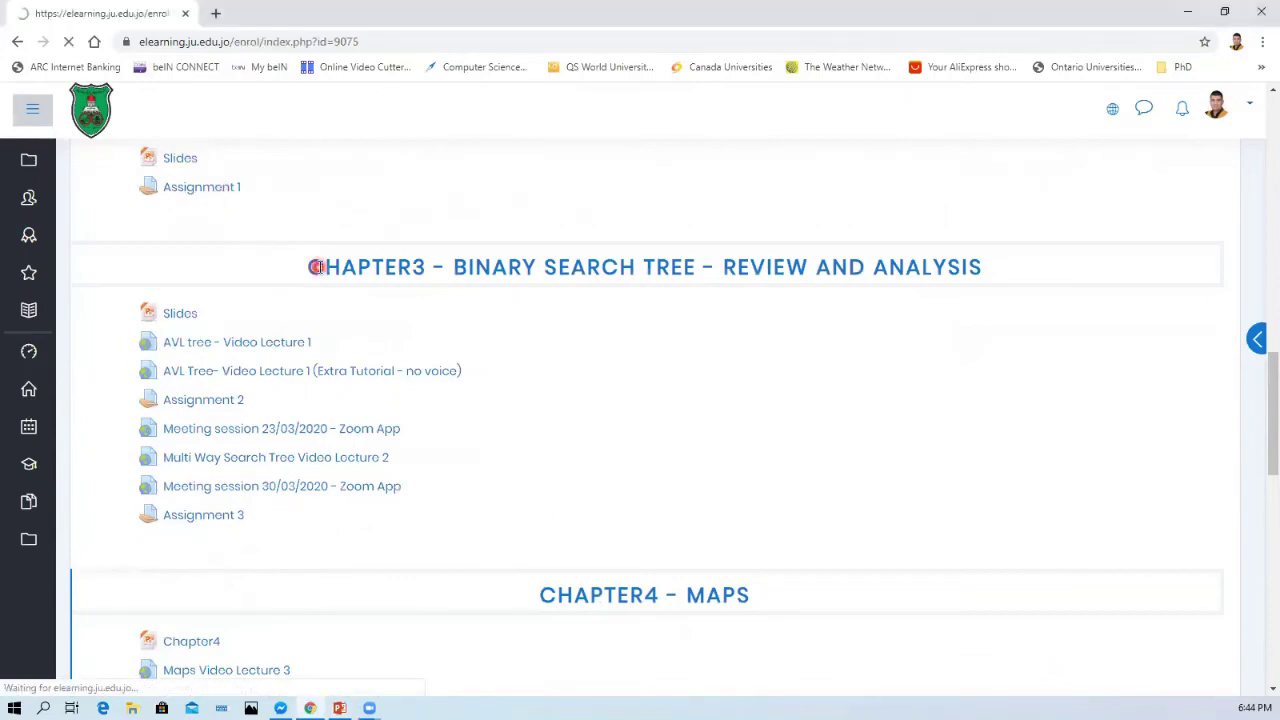
pyautogui.scroll(-2, 537, 466)
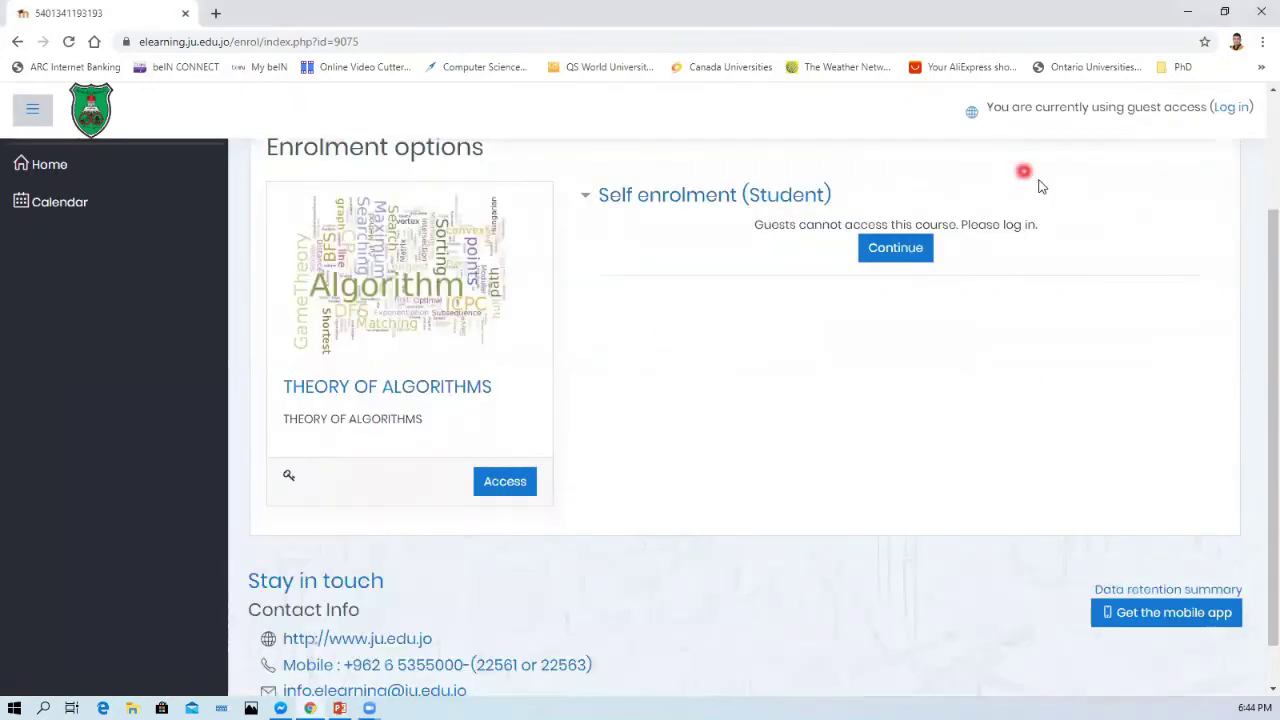
pyautogui.scroll(2, 1100, 150)
pyautogui.click(1230, 110)
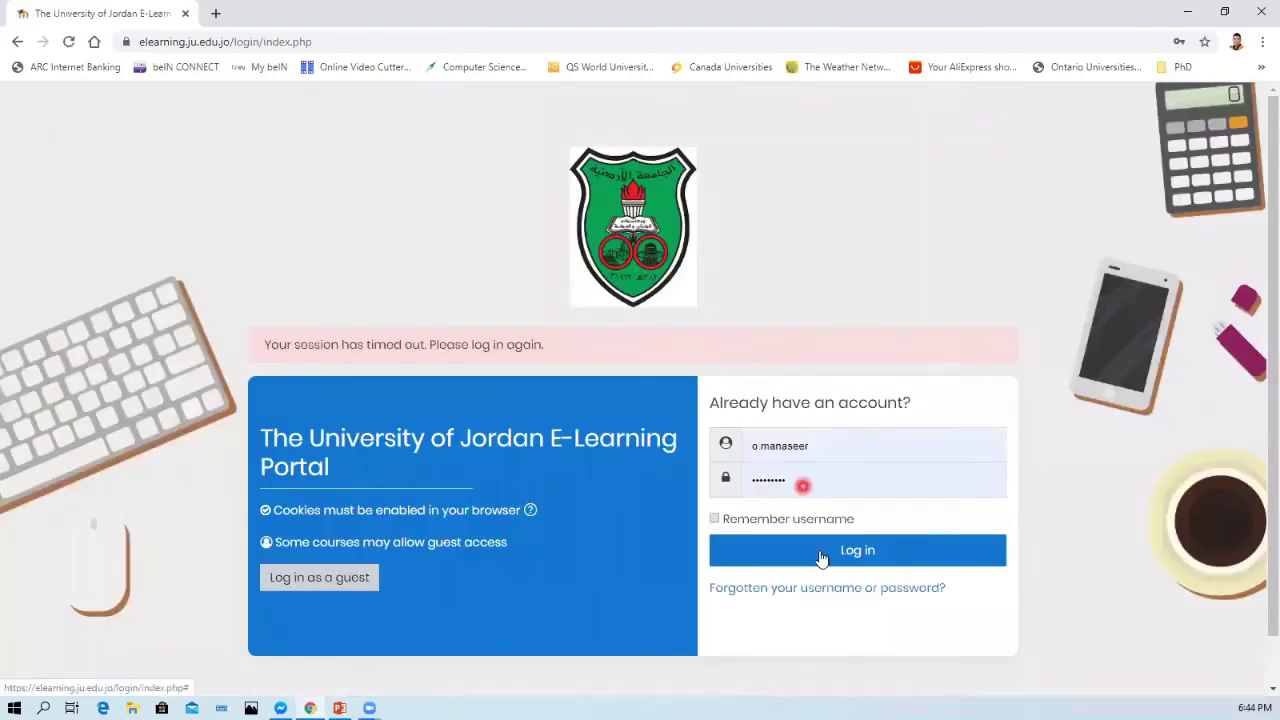
pyautogui.click(820, 554)
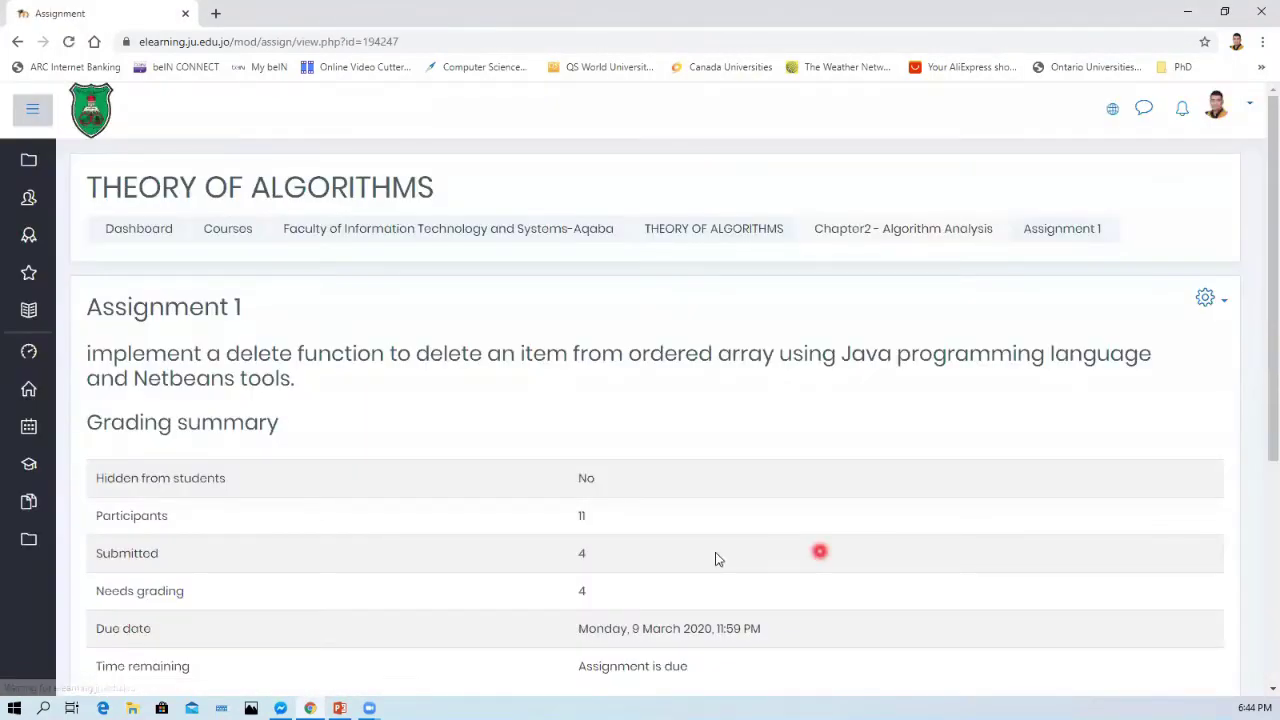
# Review Assignment 1's grading summary and return to the THEORY OF ALGORITHMS course page, reloading it
pyautogui.scroll(-2, 583, 417)
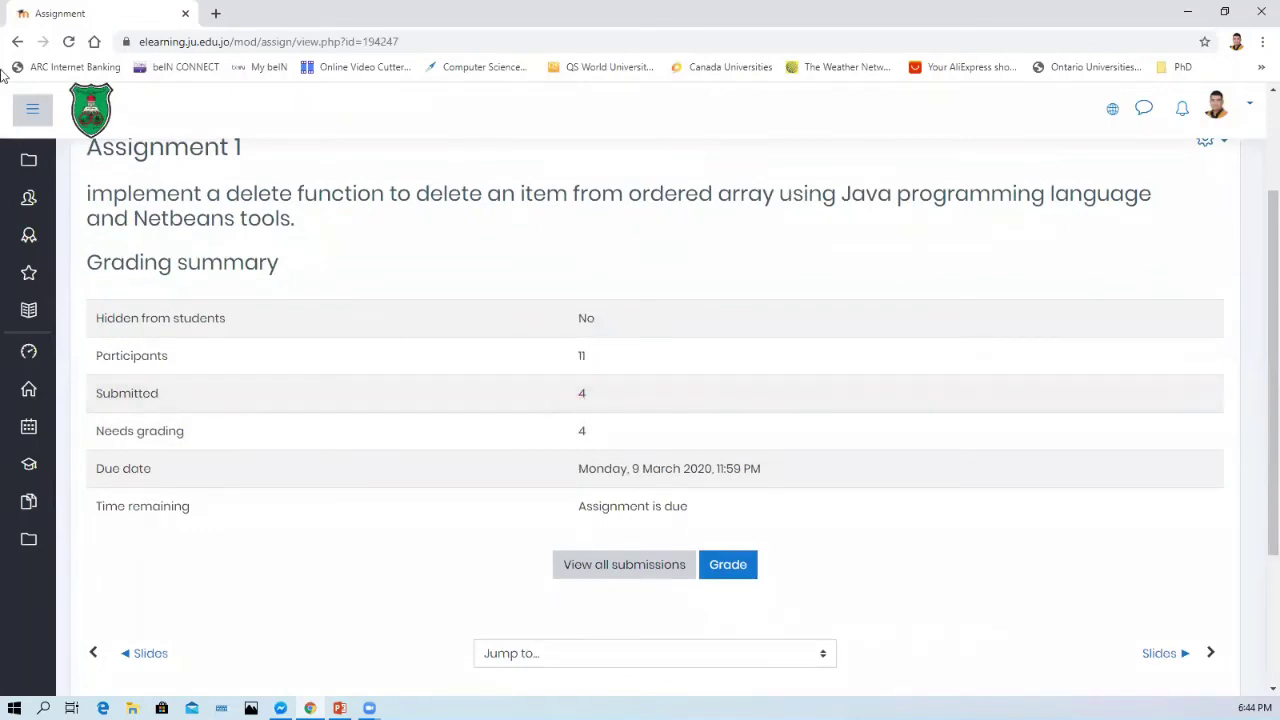
pyautogui.scroll(2, 257, 217)
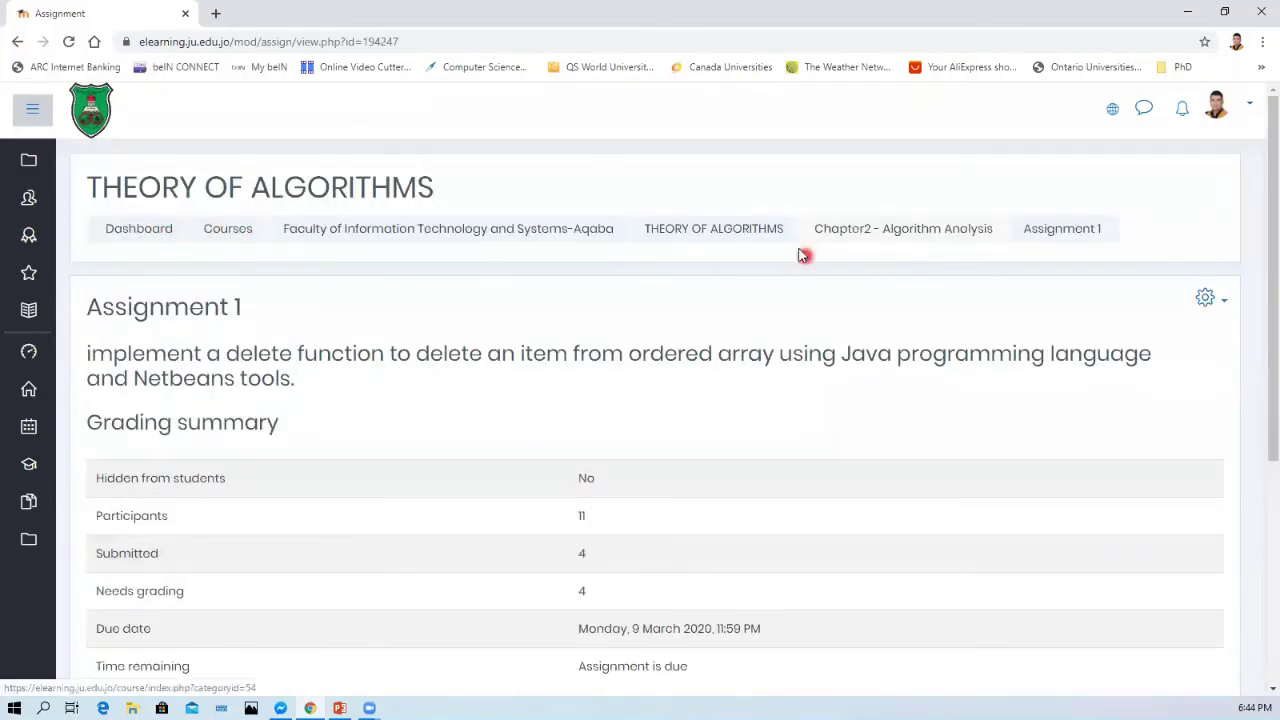
pyautogui.click(752, 232)
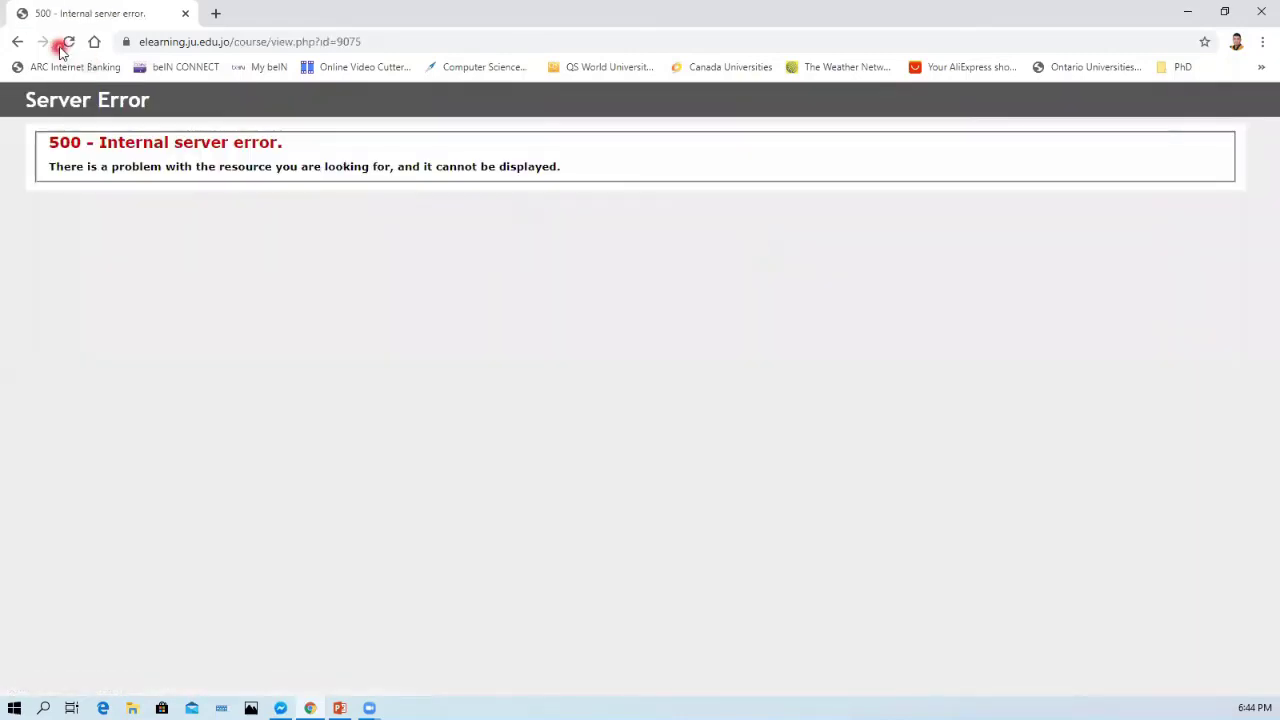
pyautogui.click(66, 43)
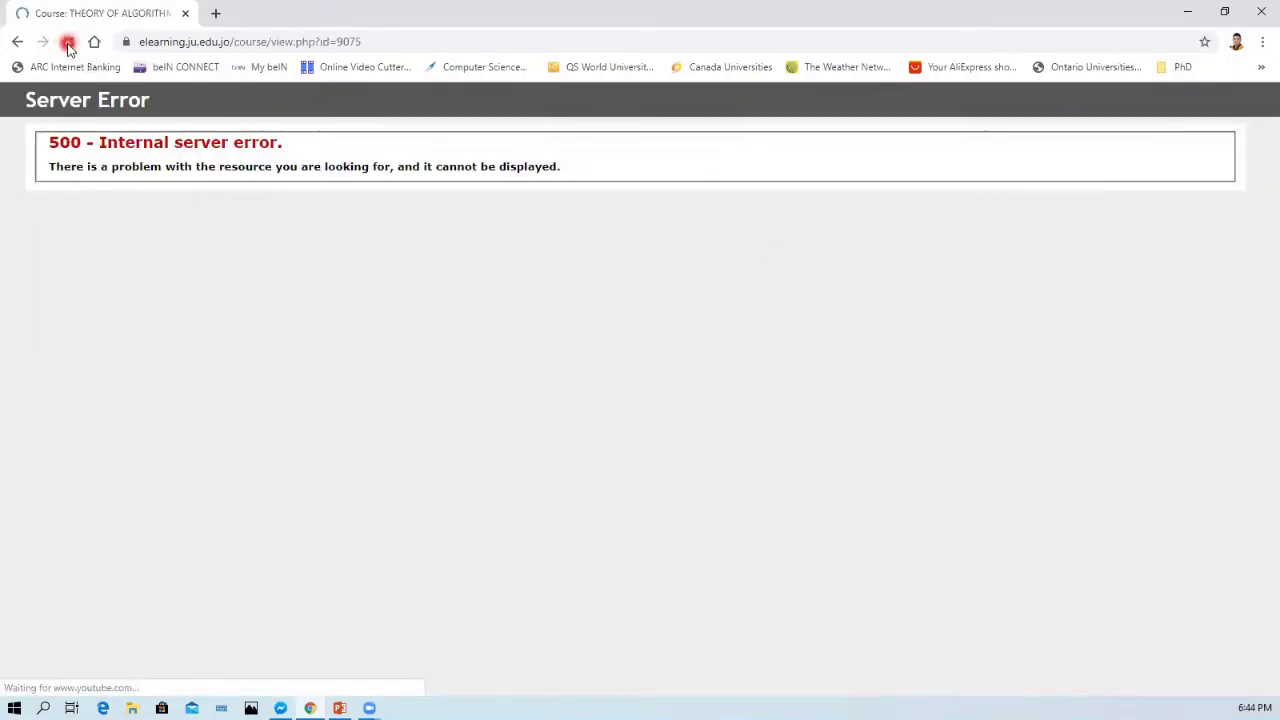
# Open Assignment 2 under Chapter 3 and review its AVL tree task and grading summary
pyautogui.scroll(-8, 465, 398)
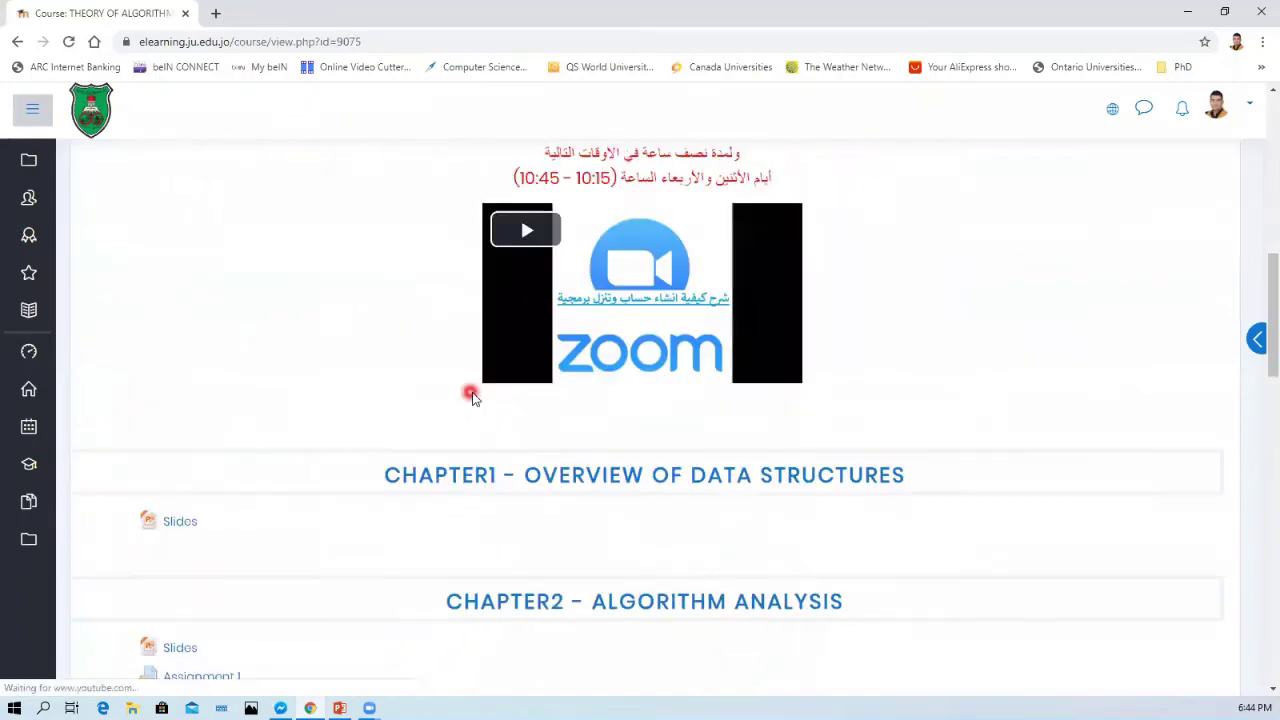
pyautogui.scroll(-4, 223, 440)
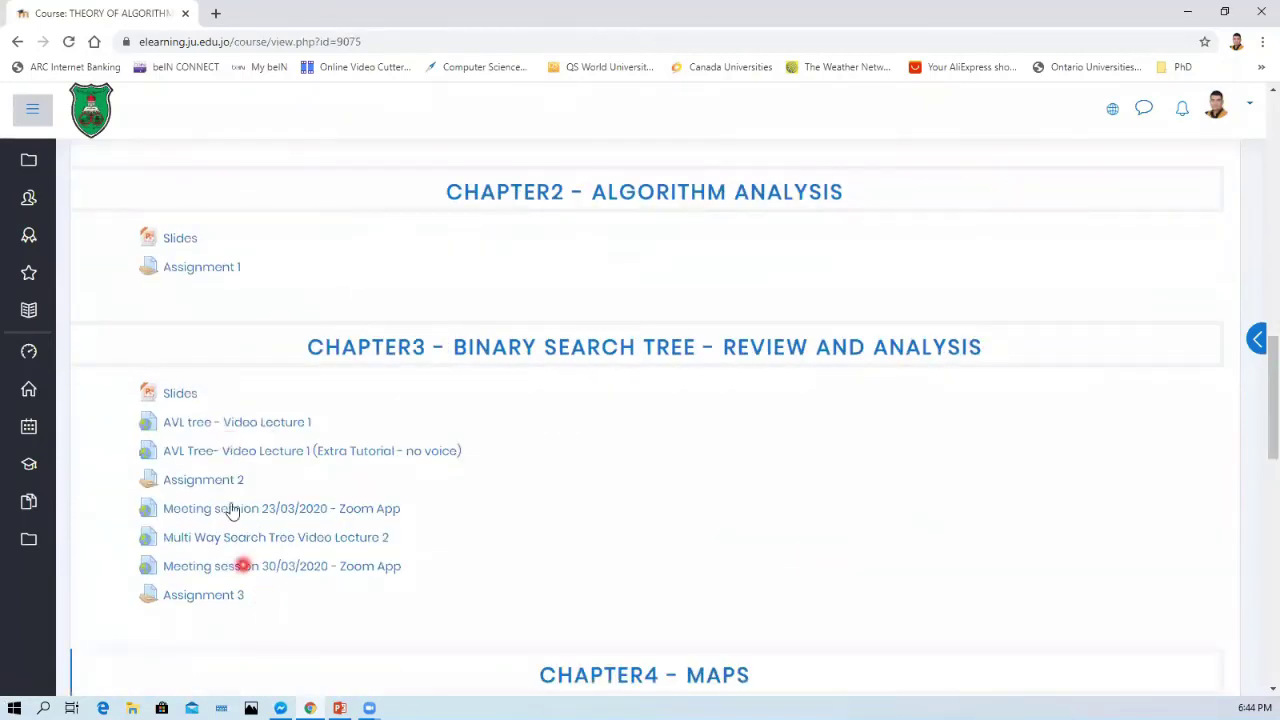
pyautogui.click(203, 480)
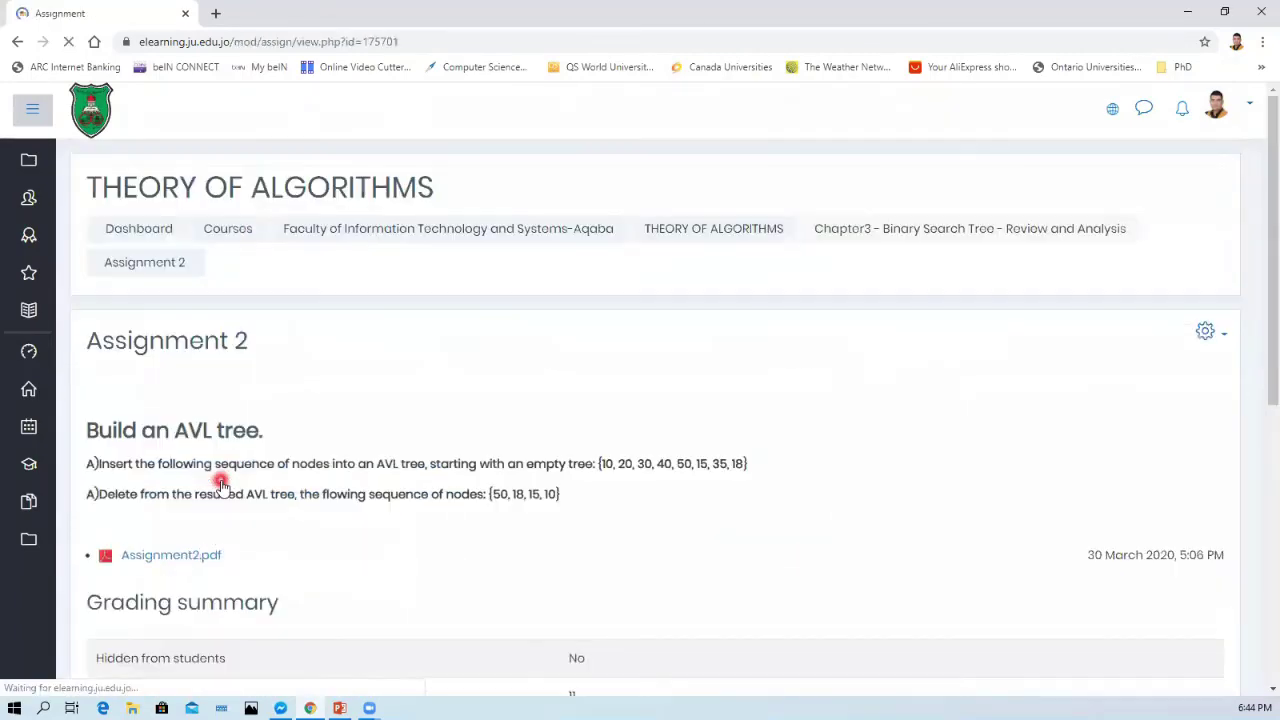
pyautogui.scroll(-2, 221, 485)
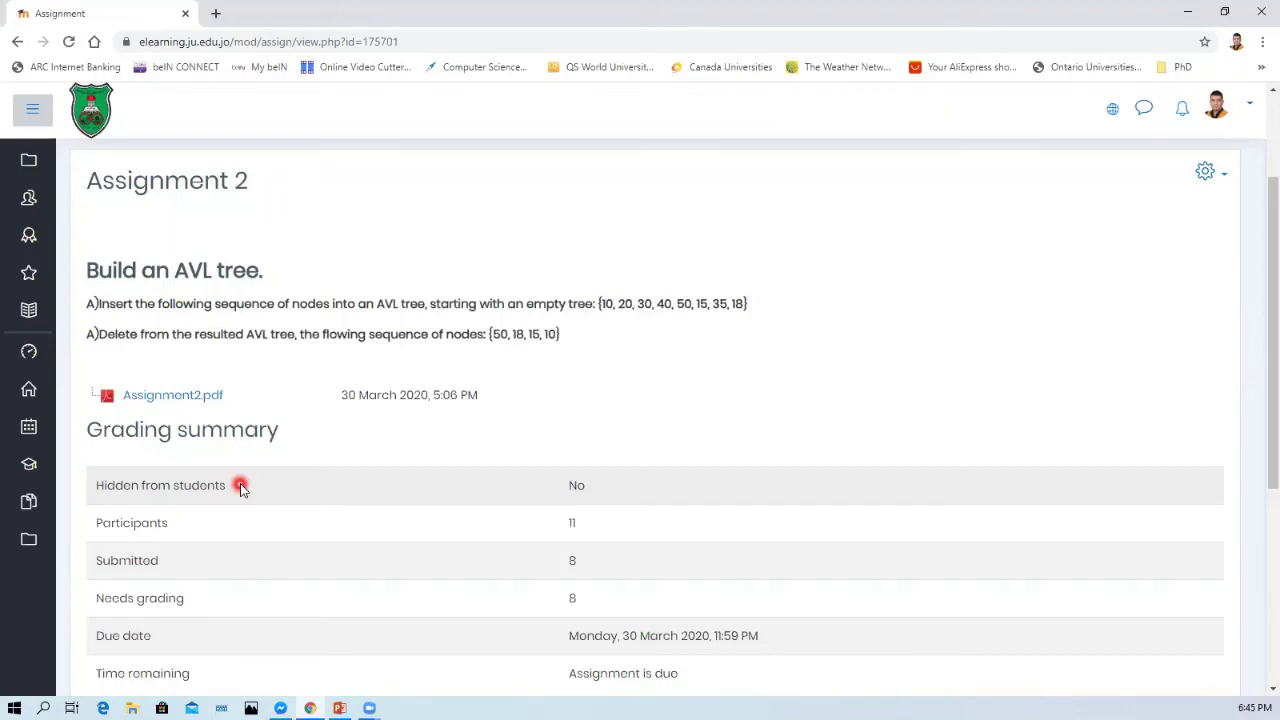
# Go back to the course page and open Assignment4 under Chapter 4 to review its task and grading summary
pyautogui.click(19, 43)
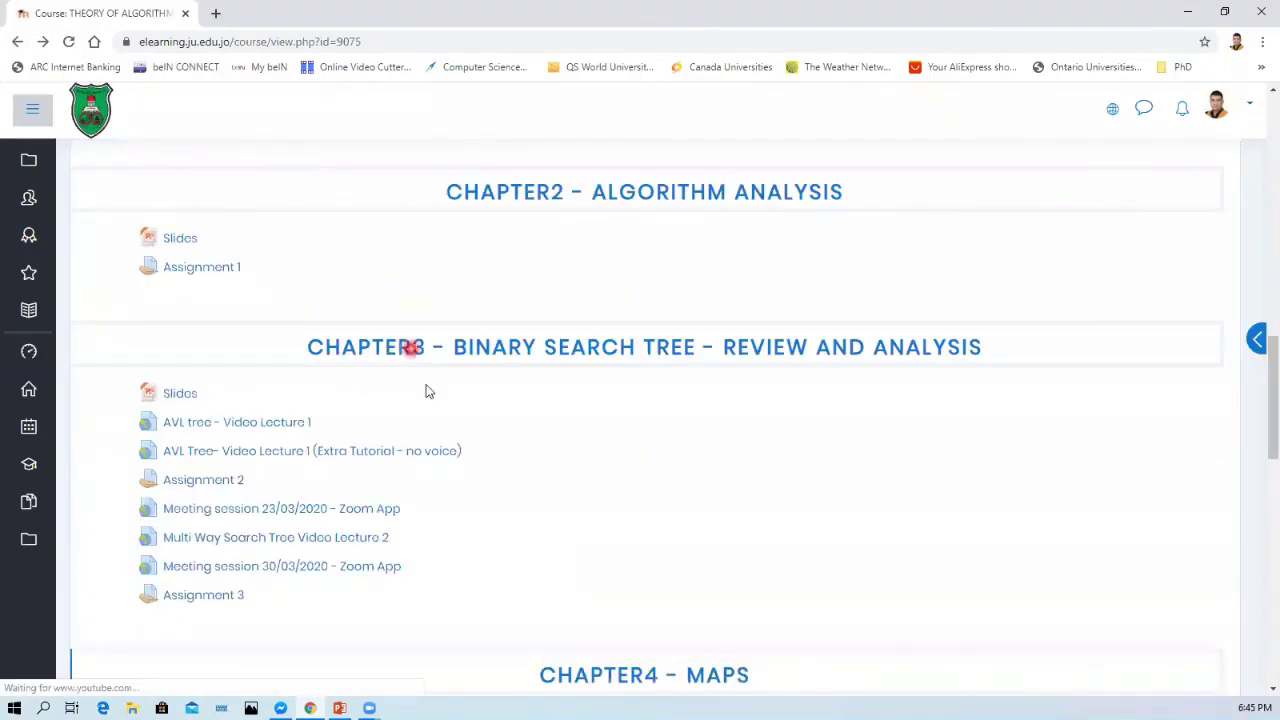
pyautogui.scroll(-2, 425, 375)
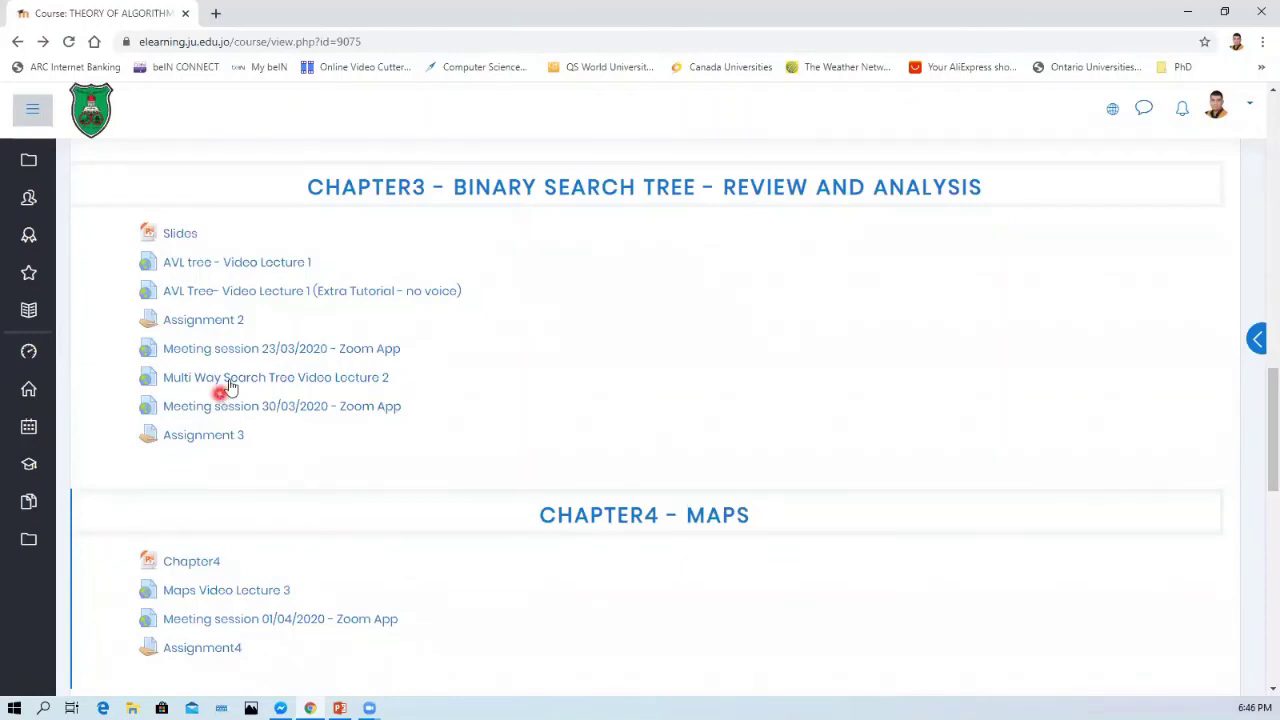
pyautogui.scroll(-3, 257, 409)
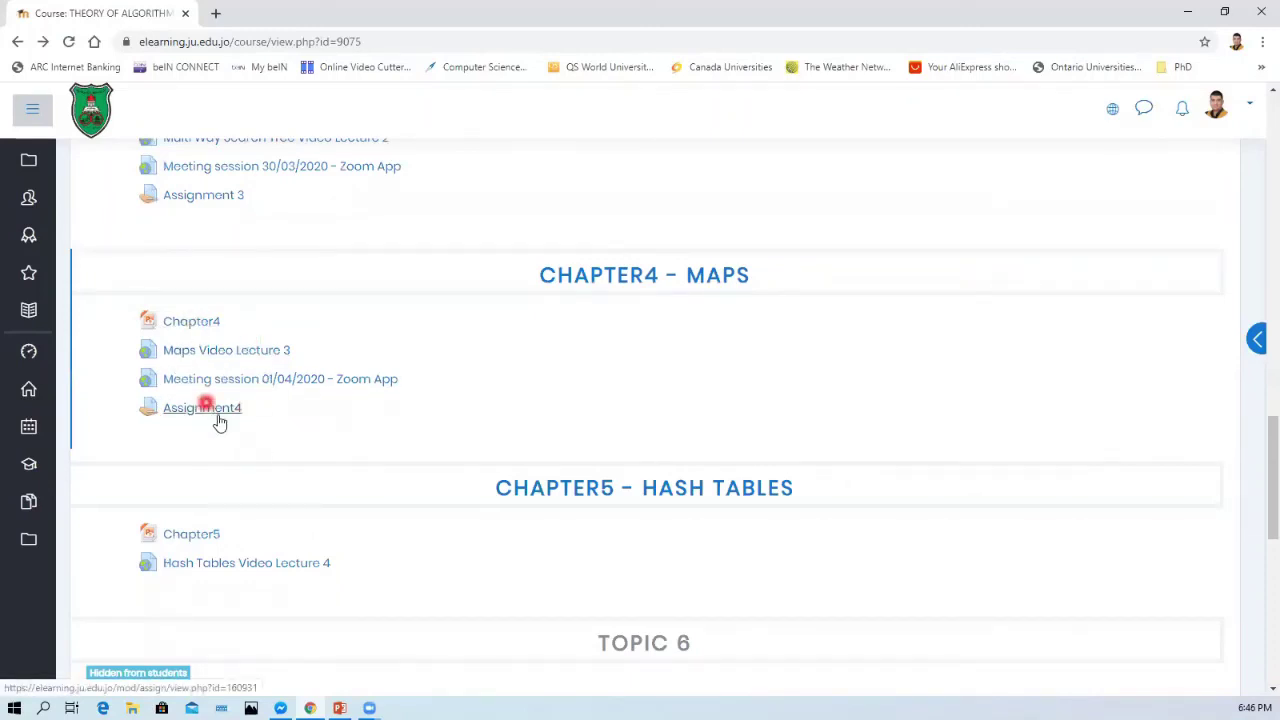
pyautogui.scroll(-2, 198, 480)
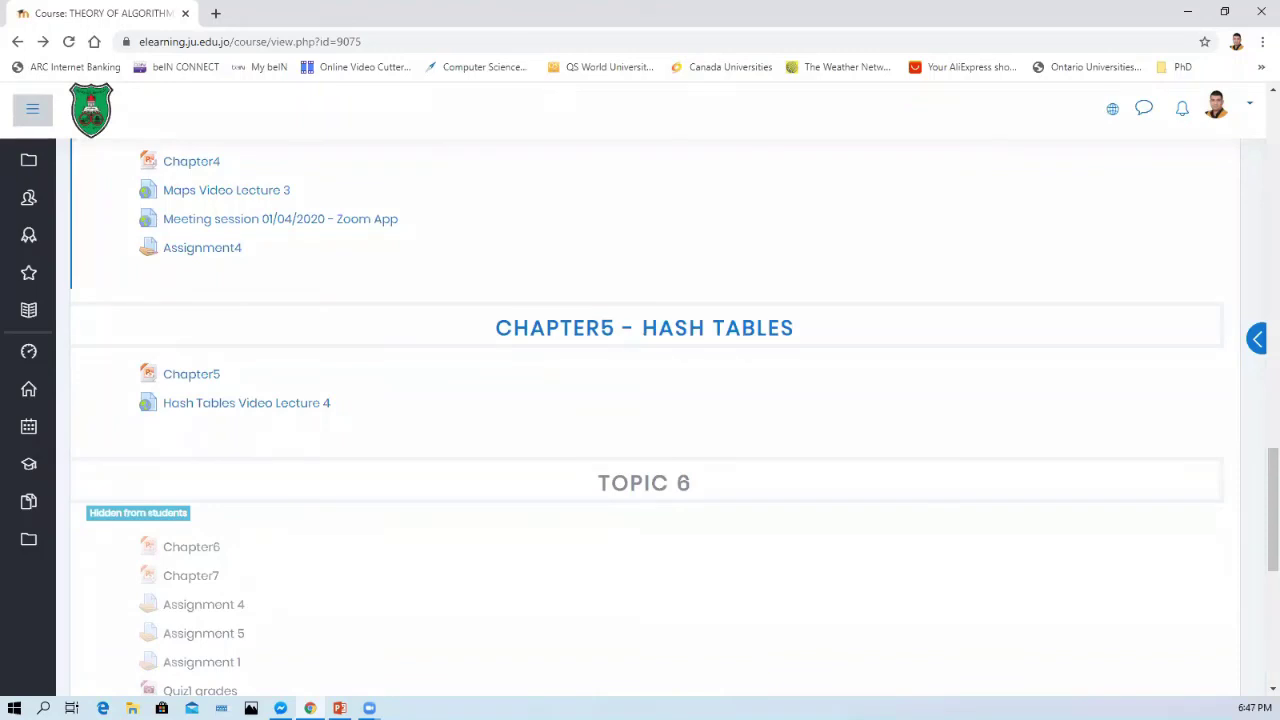
pyautogui.click(199, 252)
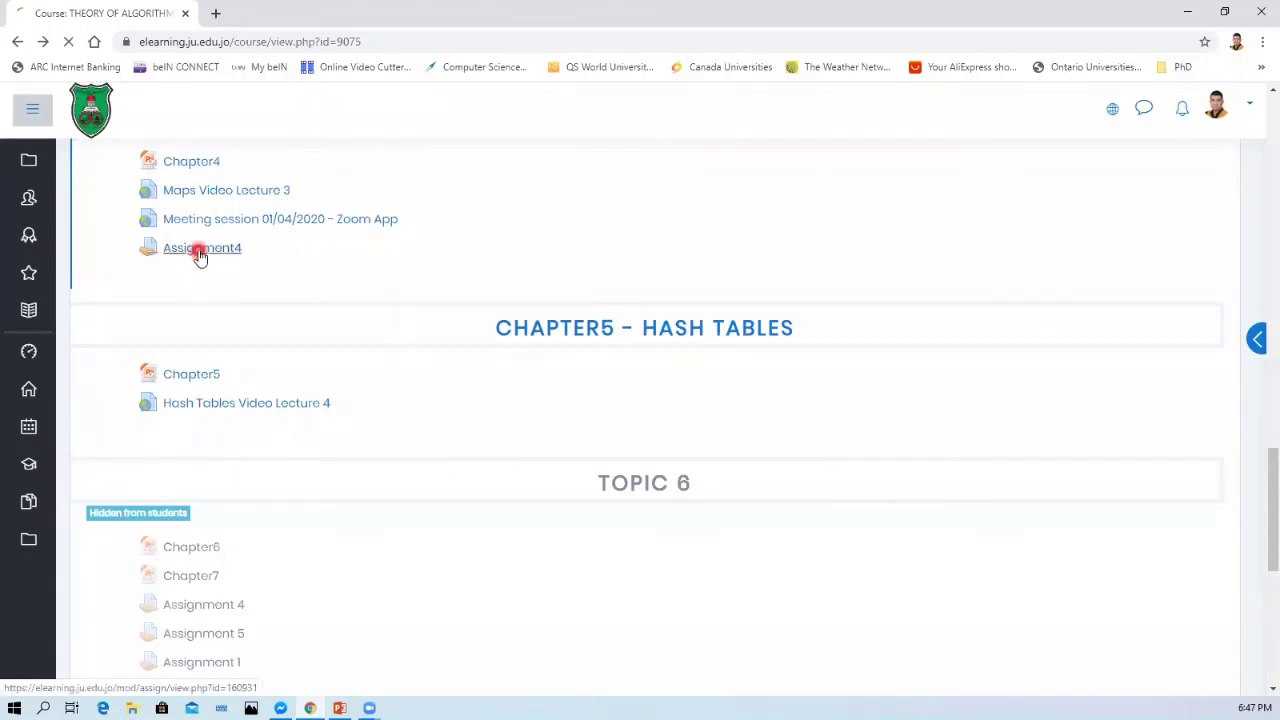
pyautogui.scroll(-3, 311, 449)
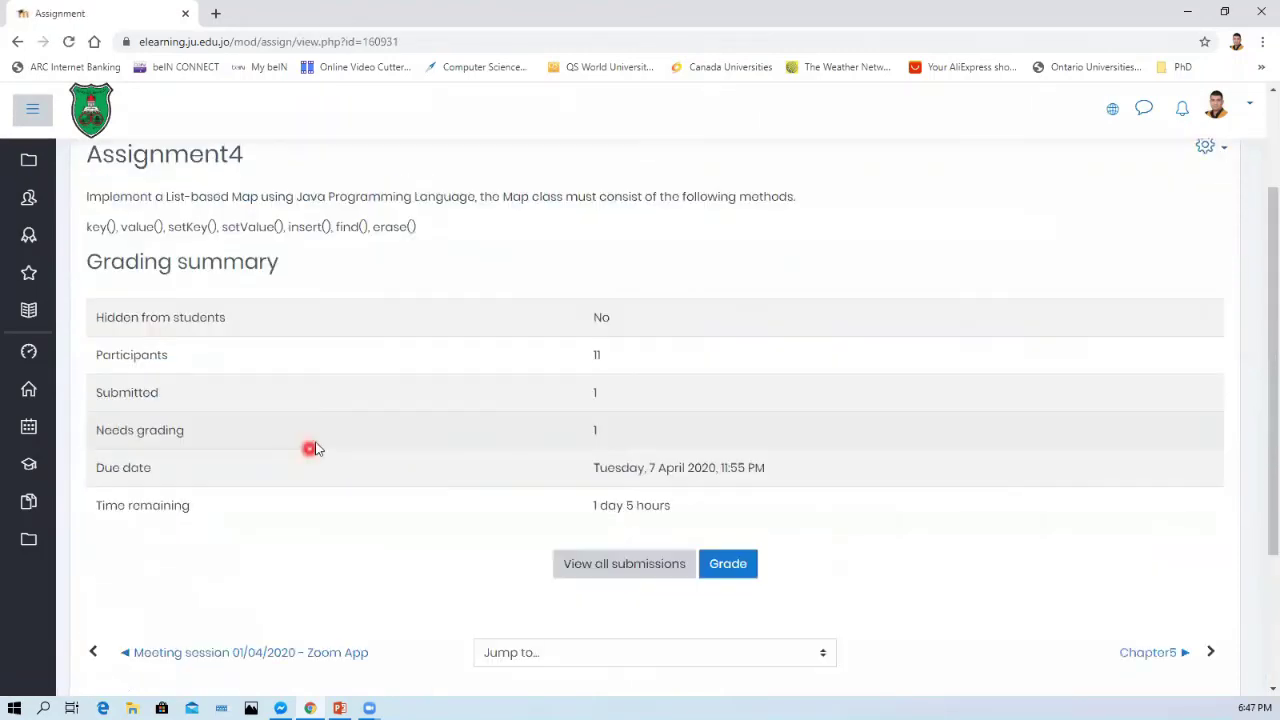
pyautogui.scroll(2, 932, 418)
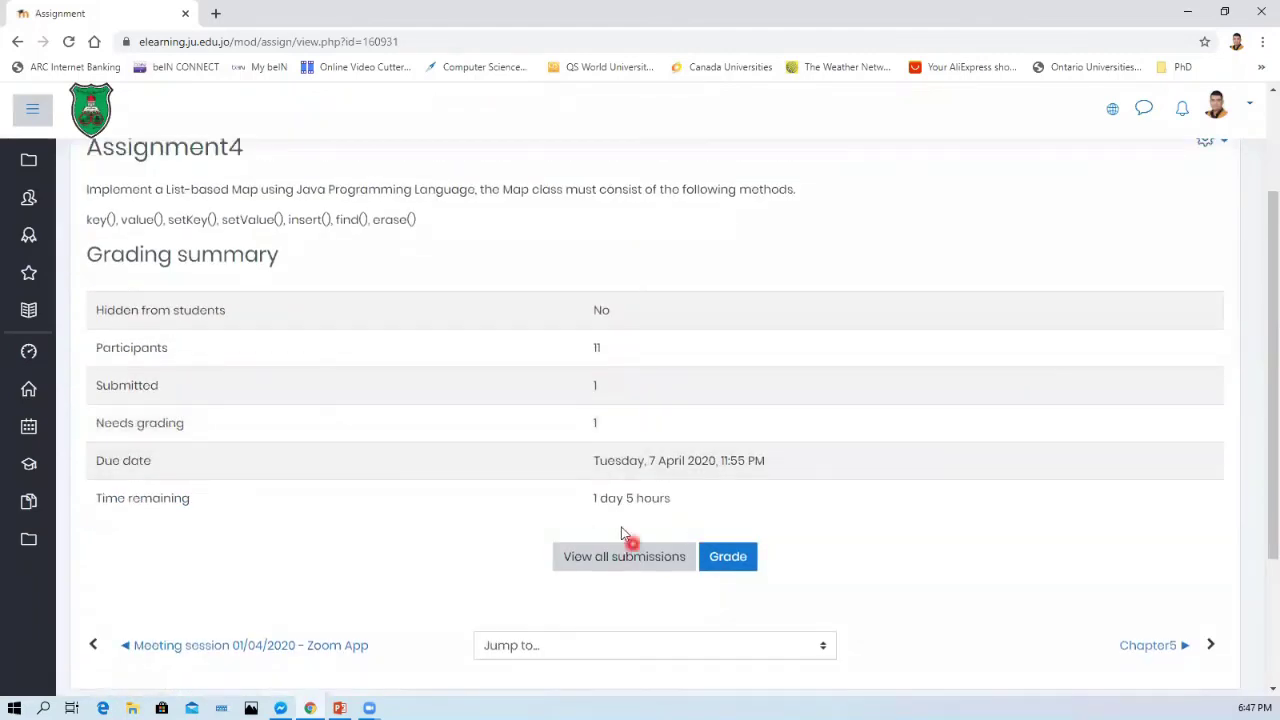
# Edit Assignment4's settings to set the due date to 9 April 2020, and save and return to the course
pyautogui.scroll(1, 1215, 250)
pyautogui.click(1227, 222)
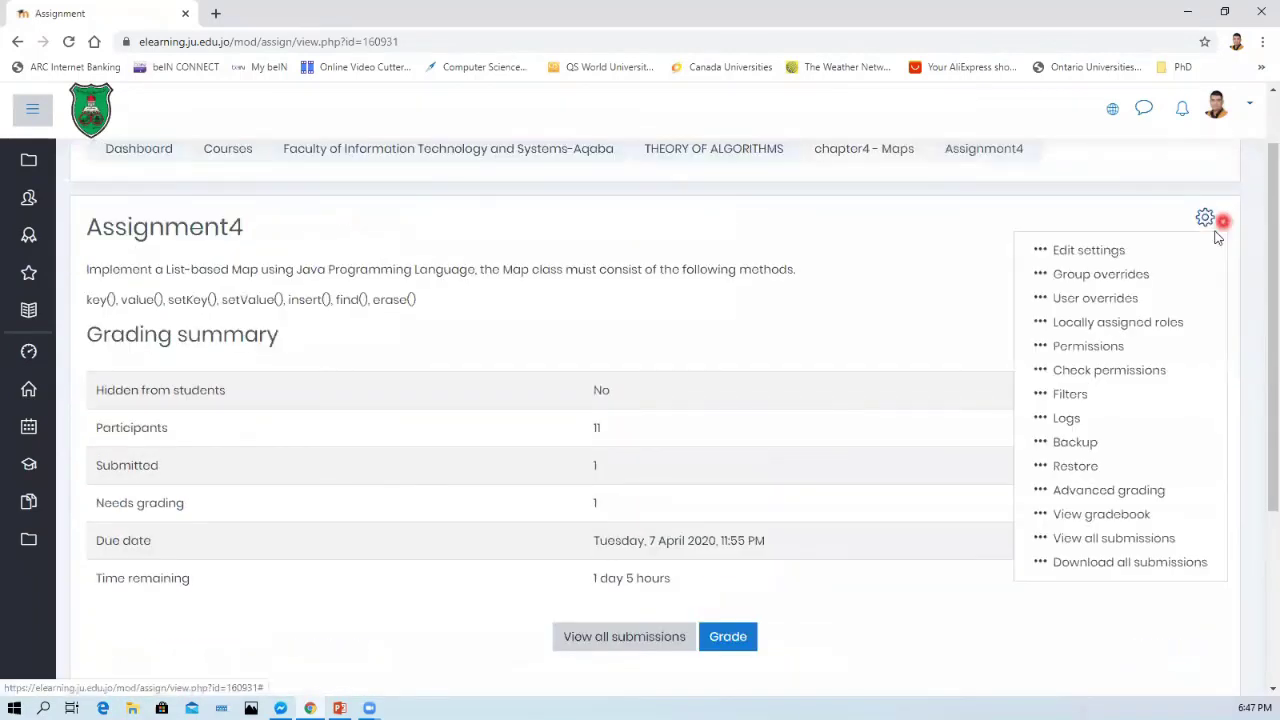
pyautogui.click(1118, 251)
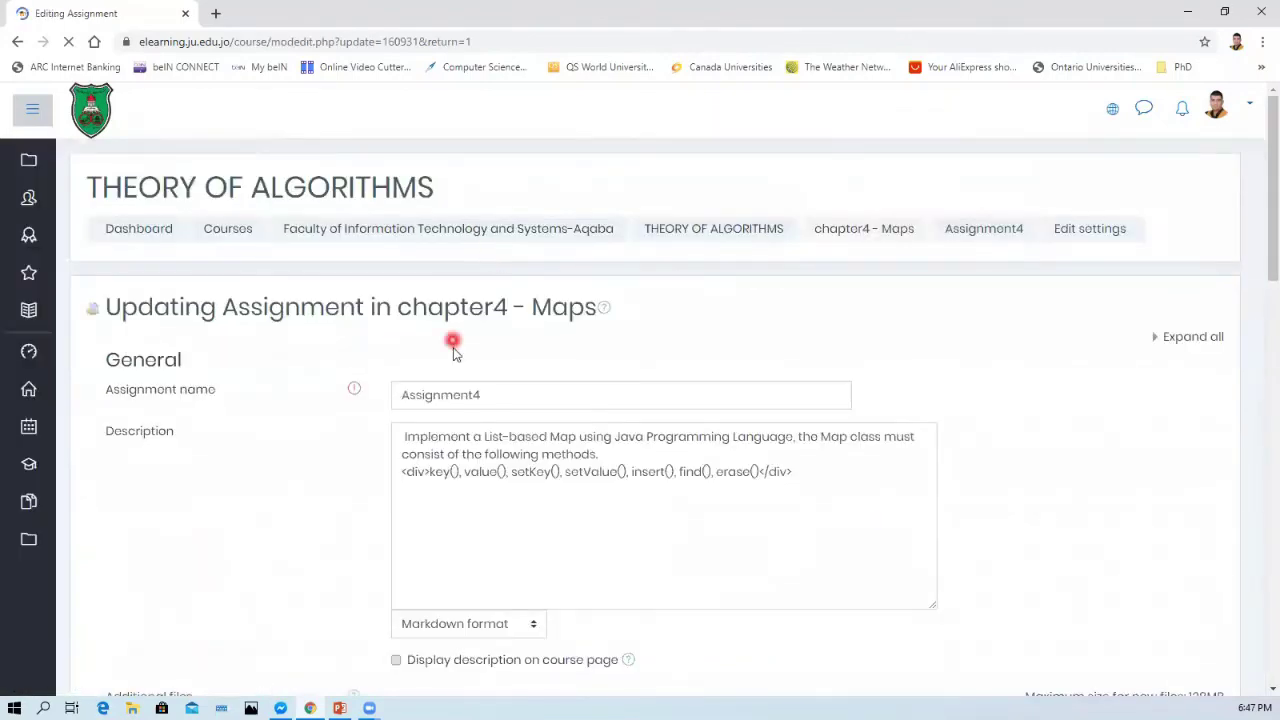
pyautogui.scroll(-5, 451, 346)
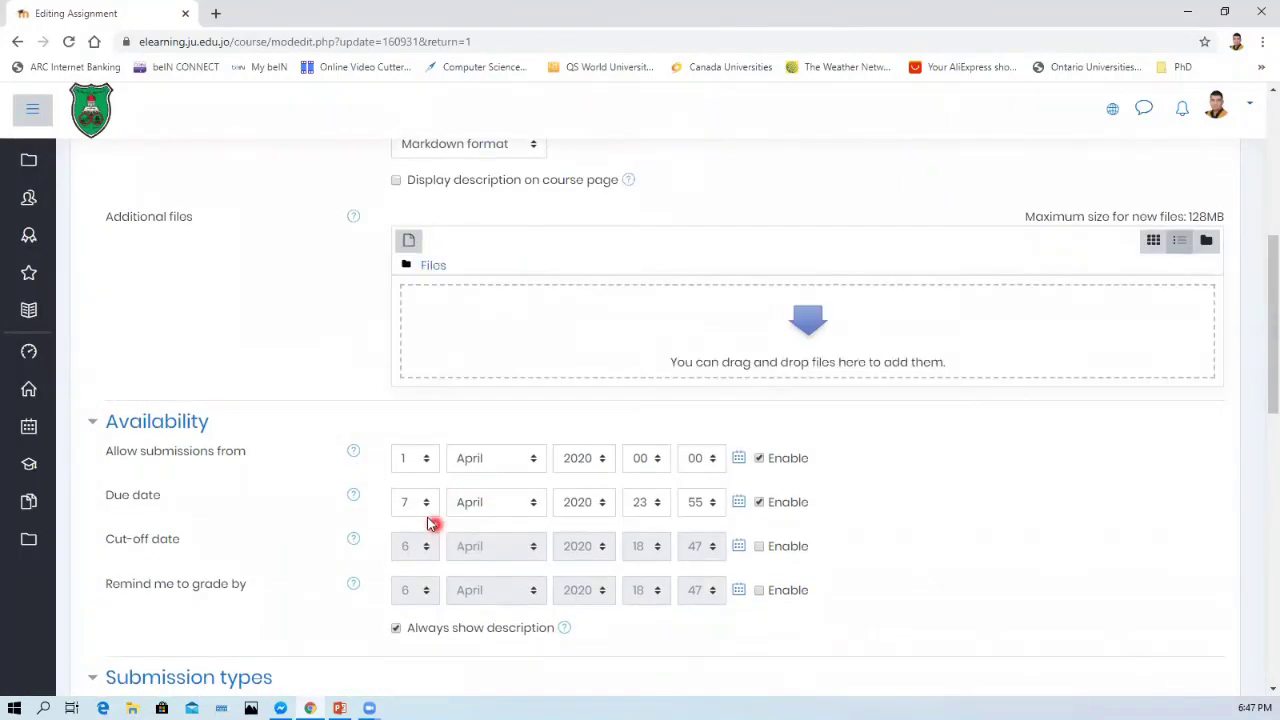
pyautogui.click(424, 502)
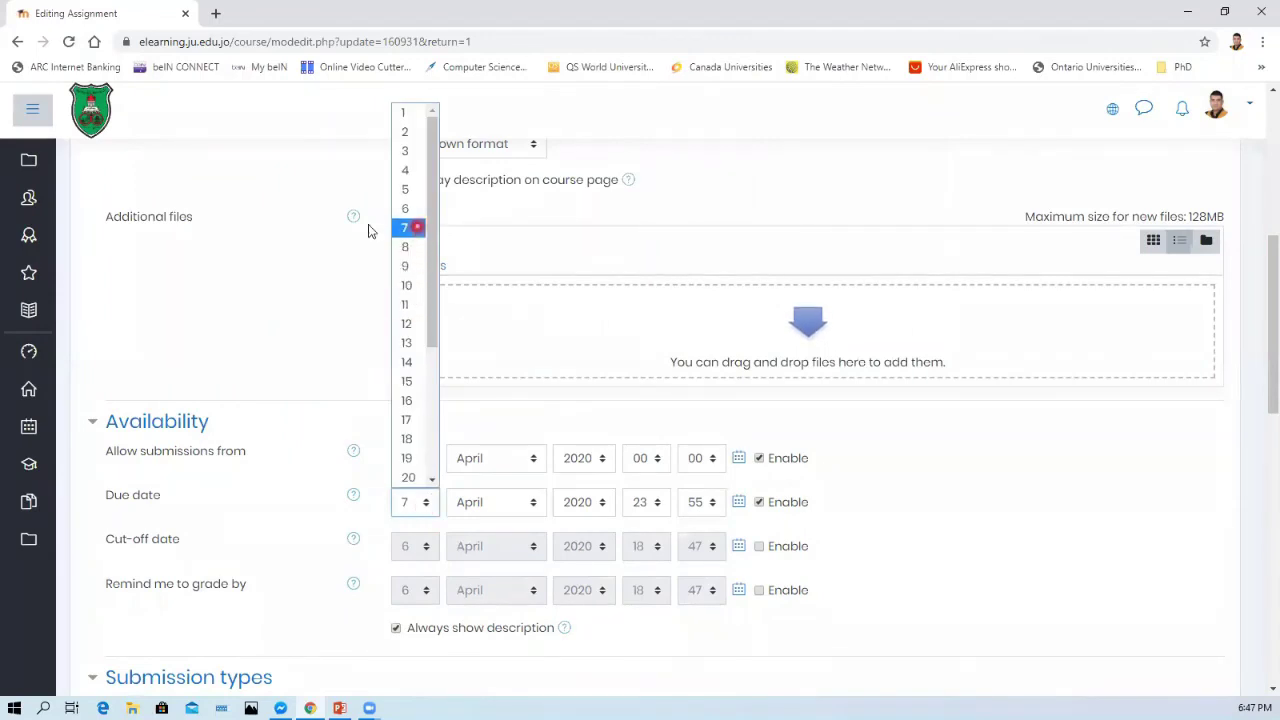
pyautogui.click(408, 266)
pyautogui.scroll(-1, 540, 563)
pyautogui.scroll(-10, 553, 565)
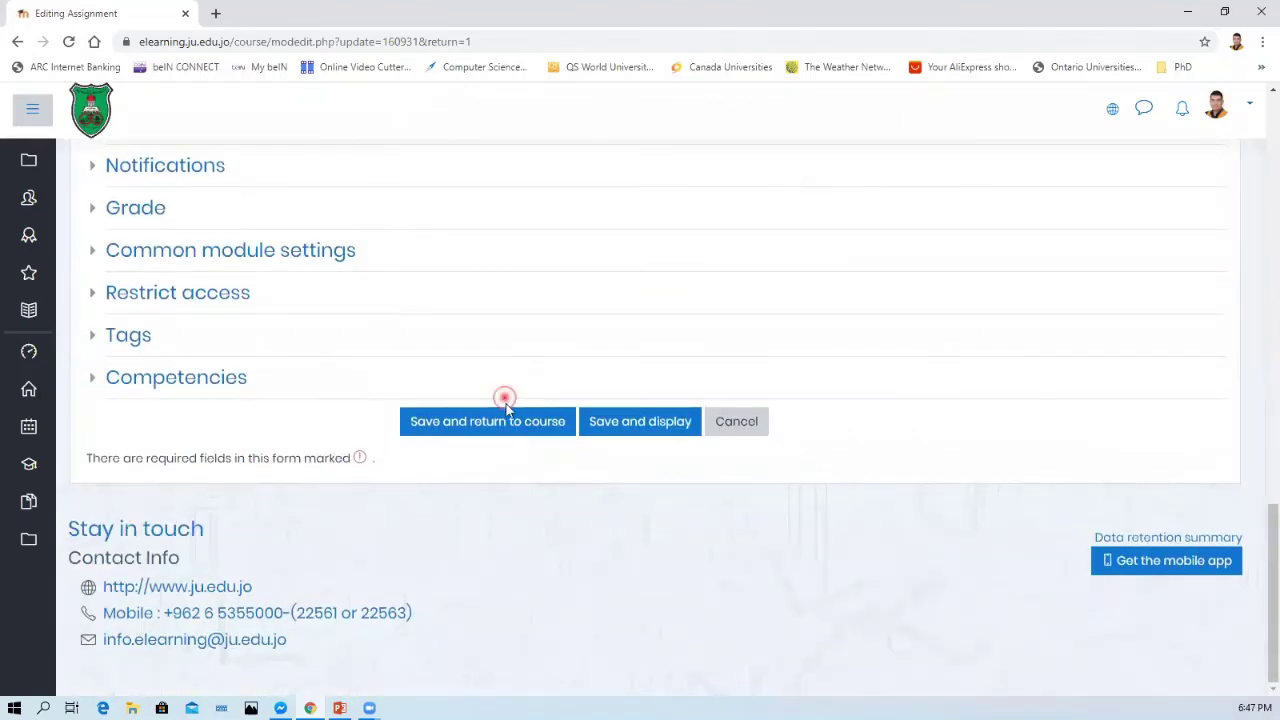
pyautogui.click(510, 421)
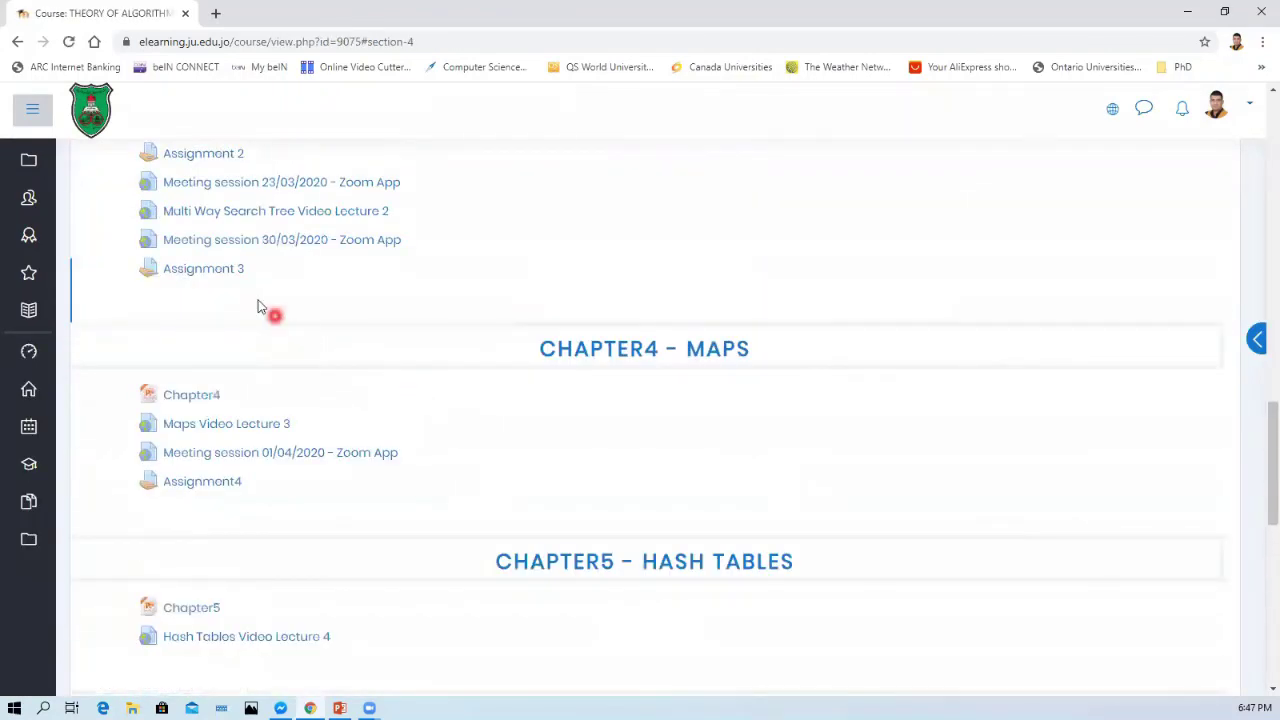
# Open Assignment 1 under Chapter 2, check its grading summary, and open its settings for editing
pyautogui.scroll(3, 257, 307)
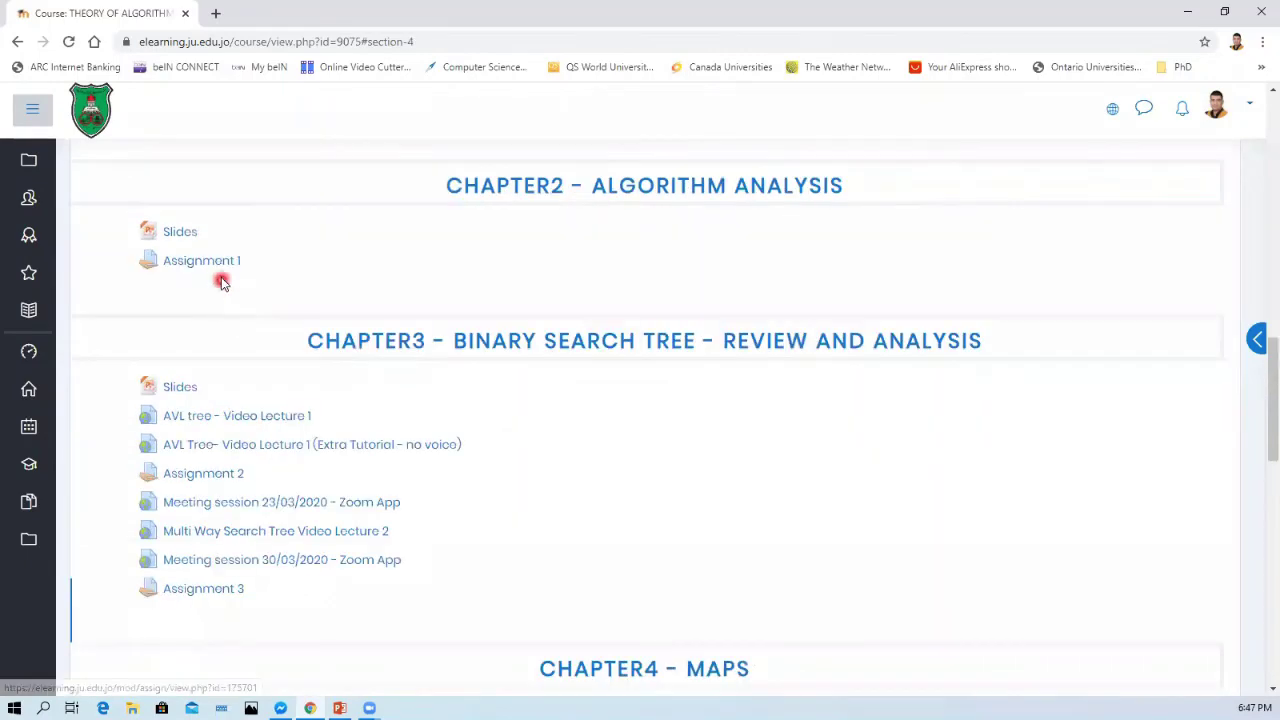
pyautogui.click(222, 270)
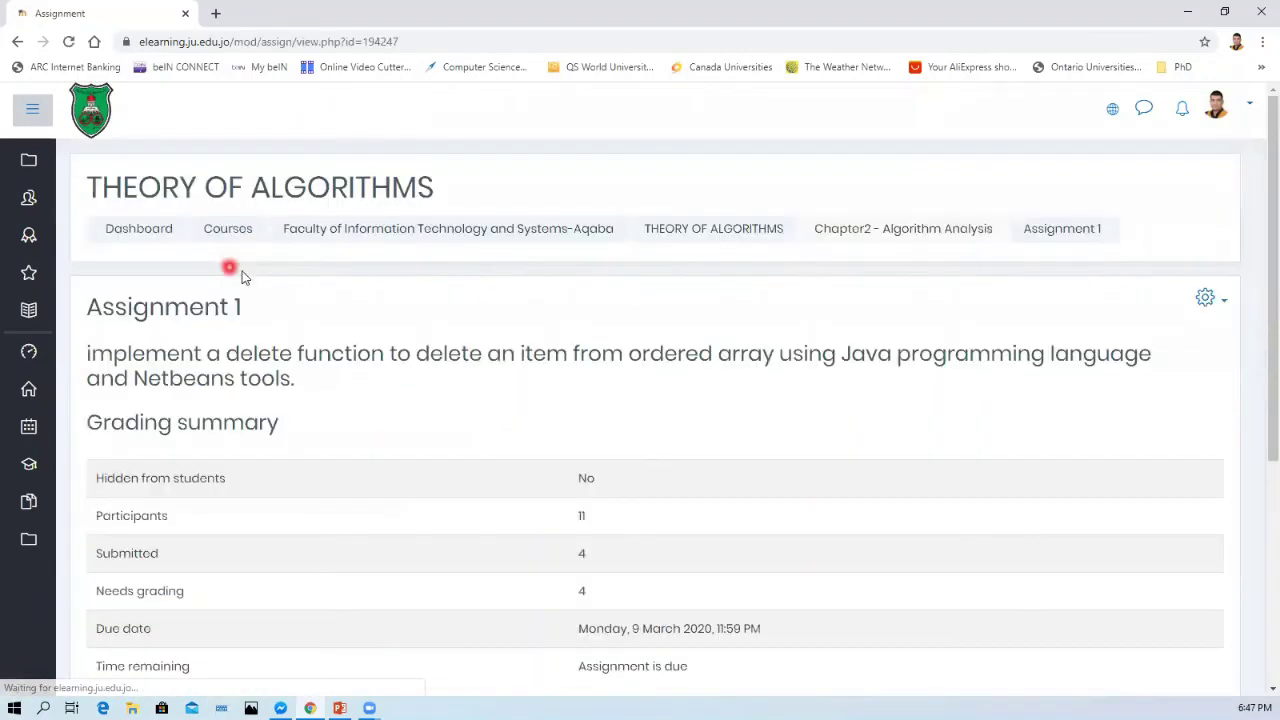
pyautogui.scroll(-3, 648, 397)
pyautogui.scroll(3, 1170, 274)
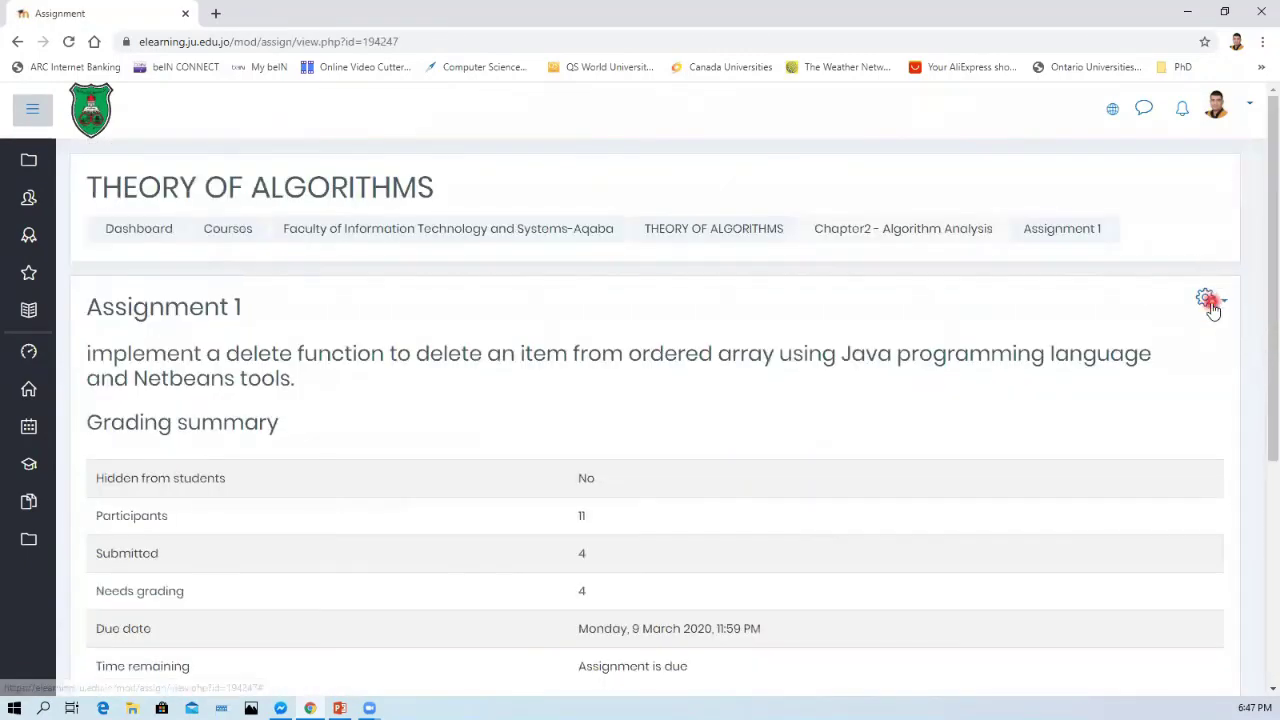
pyautogui.click(1207, 298)
pyautogui.click(1089, 331)
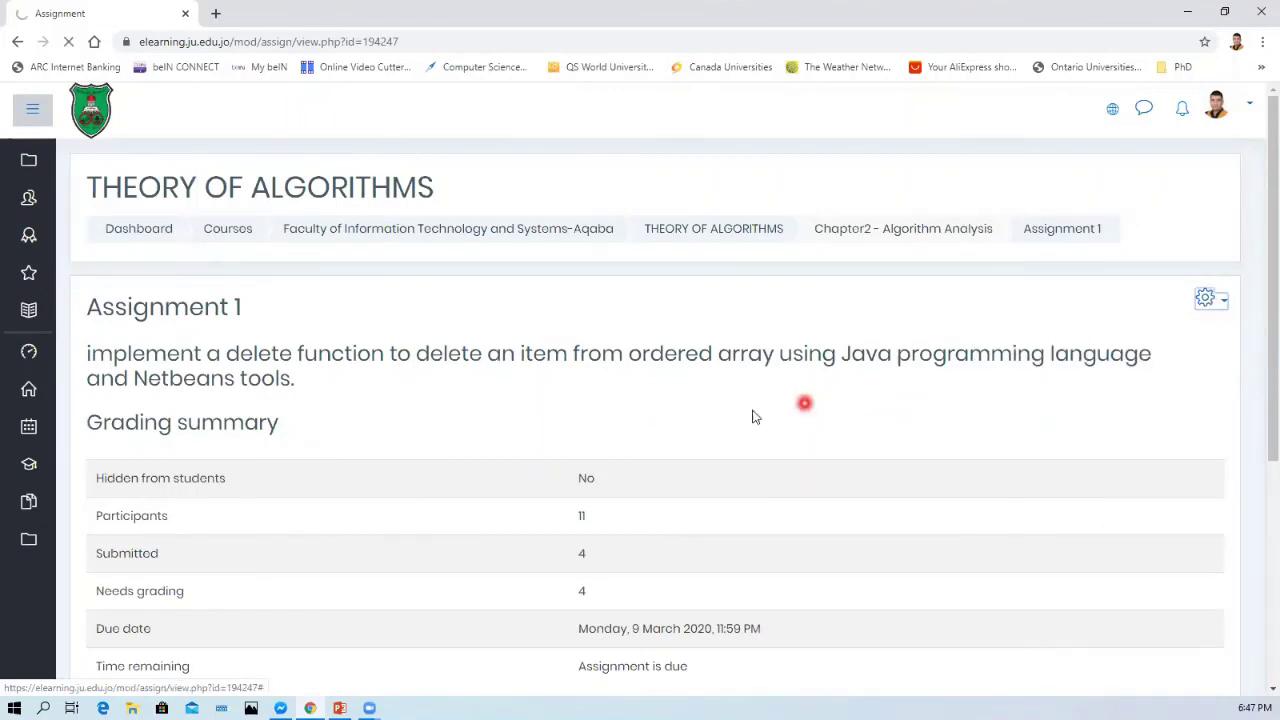
# Set the month of Assignment 1's due date to April, and save and return to the course
pyautogui.scroll(-5, 677, 460)
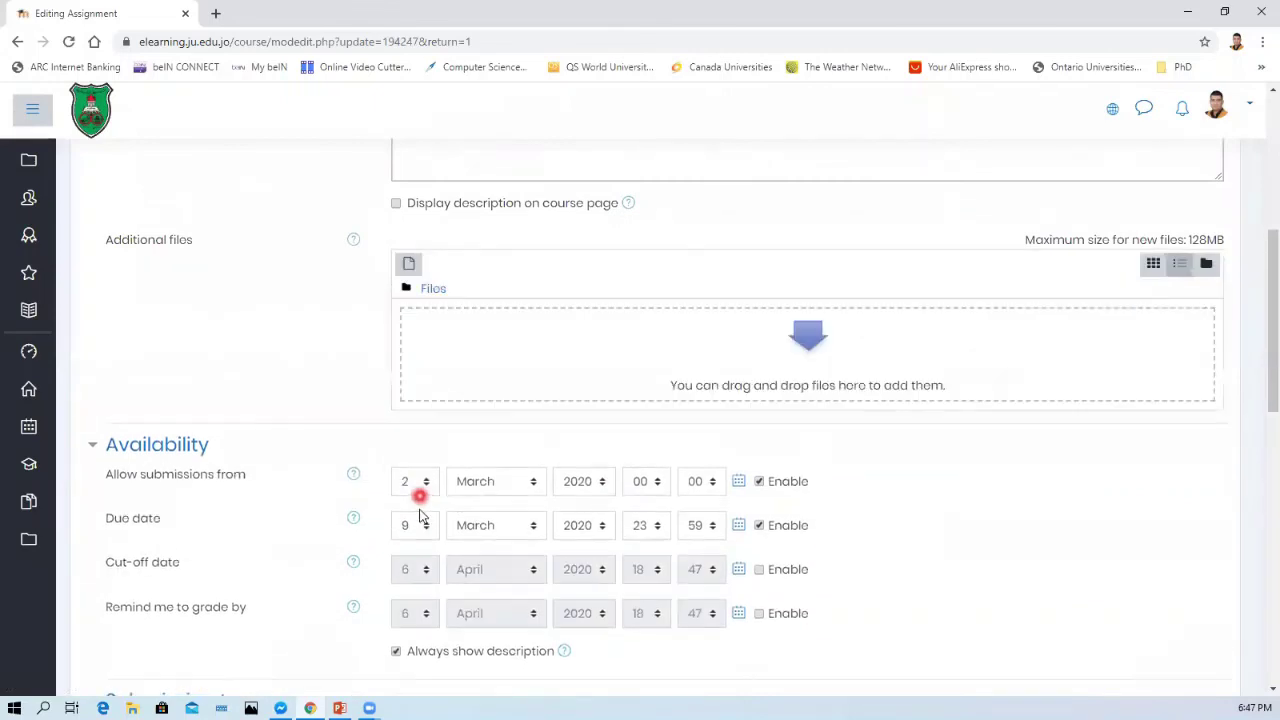
pyautogui.click(531, 525)
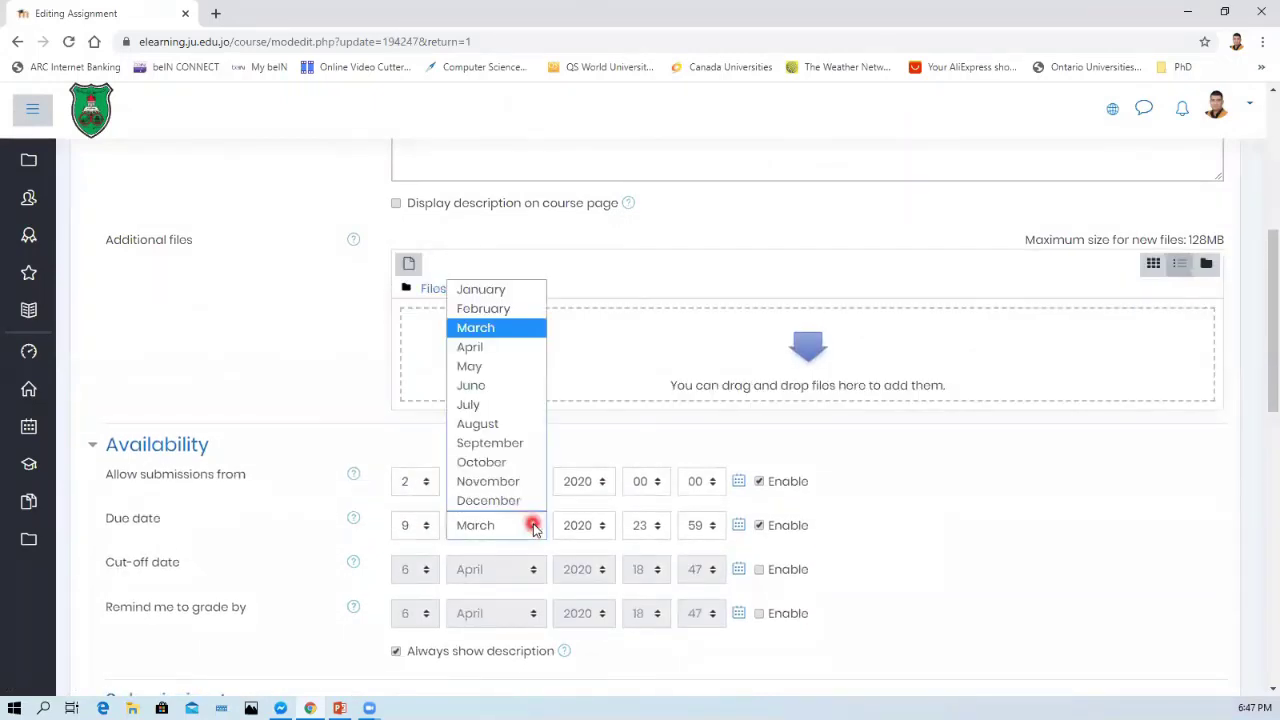
pyautogui.click(501, 349)
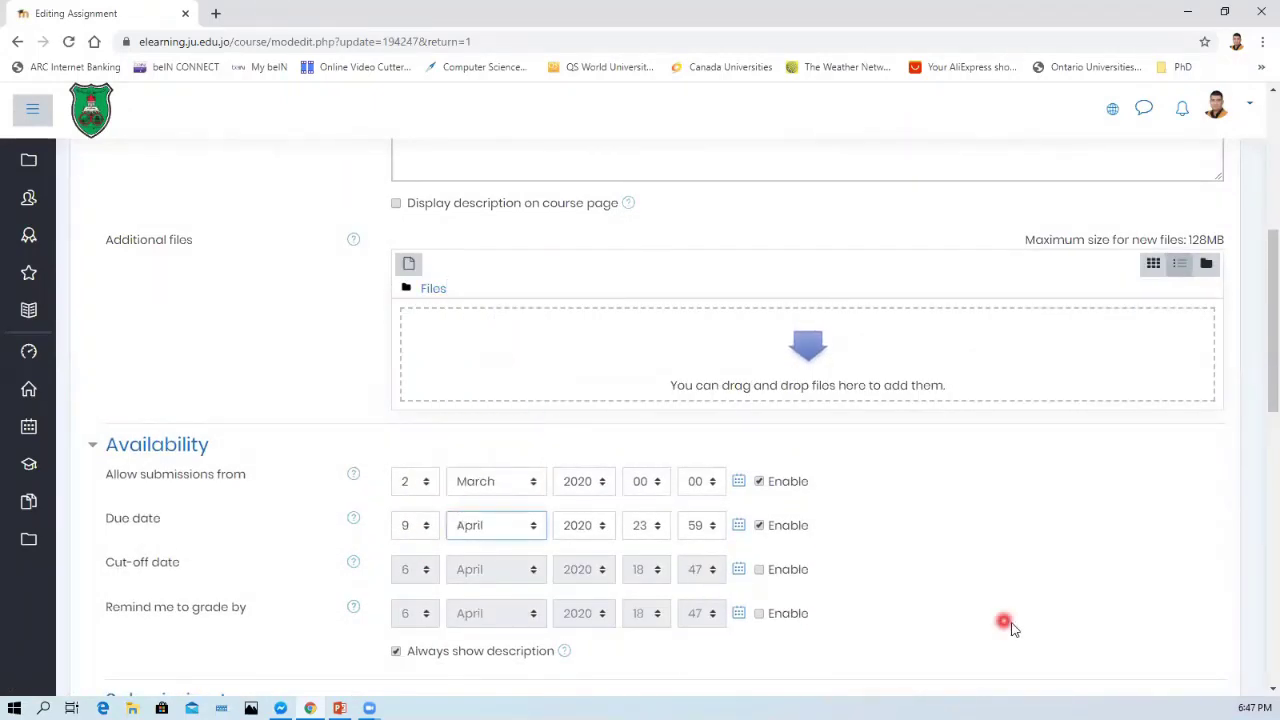
pyautogui.scroll(-6, 1010, 627)
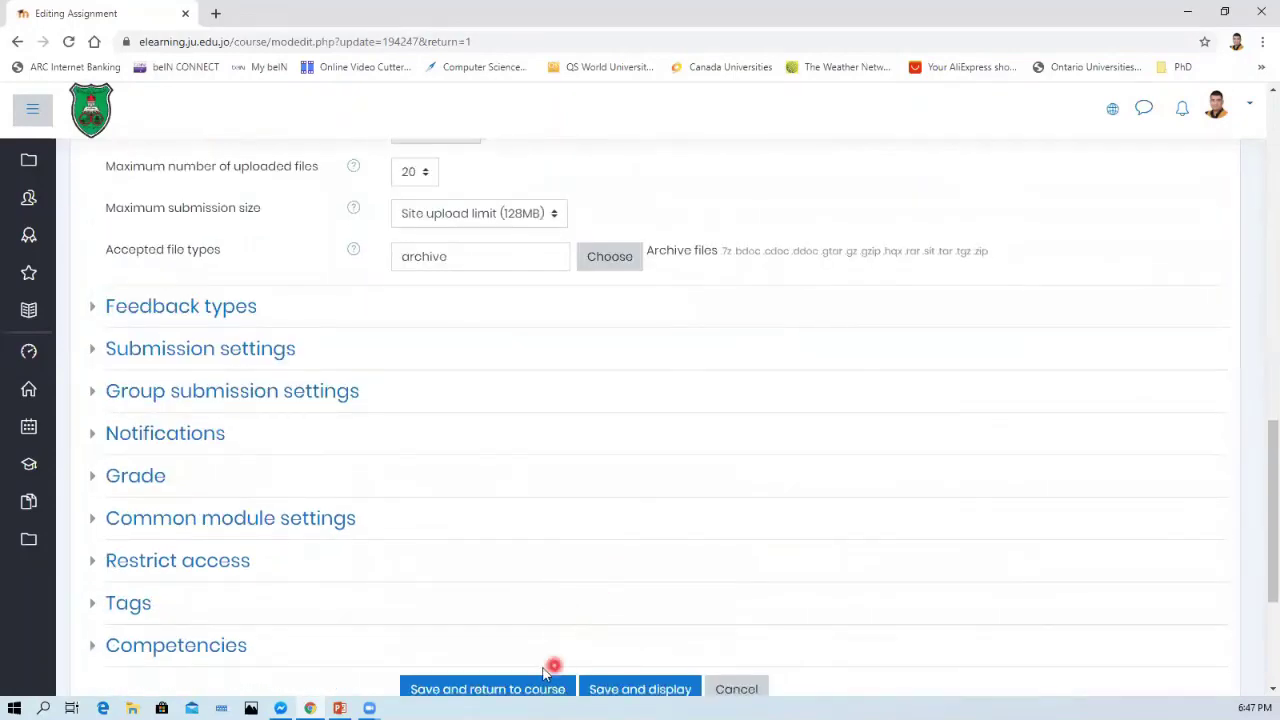
pyautogui.click(530, 689)
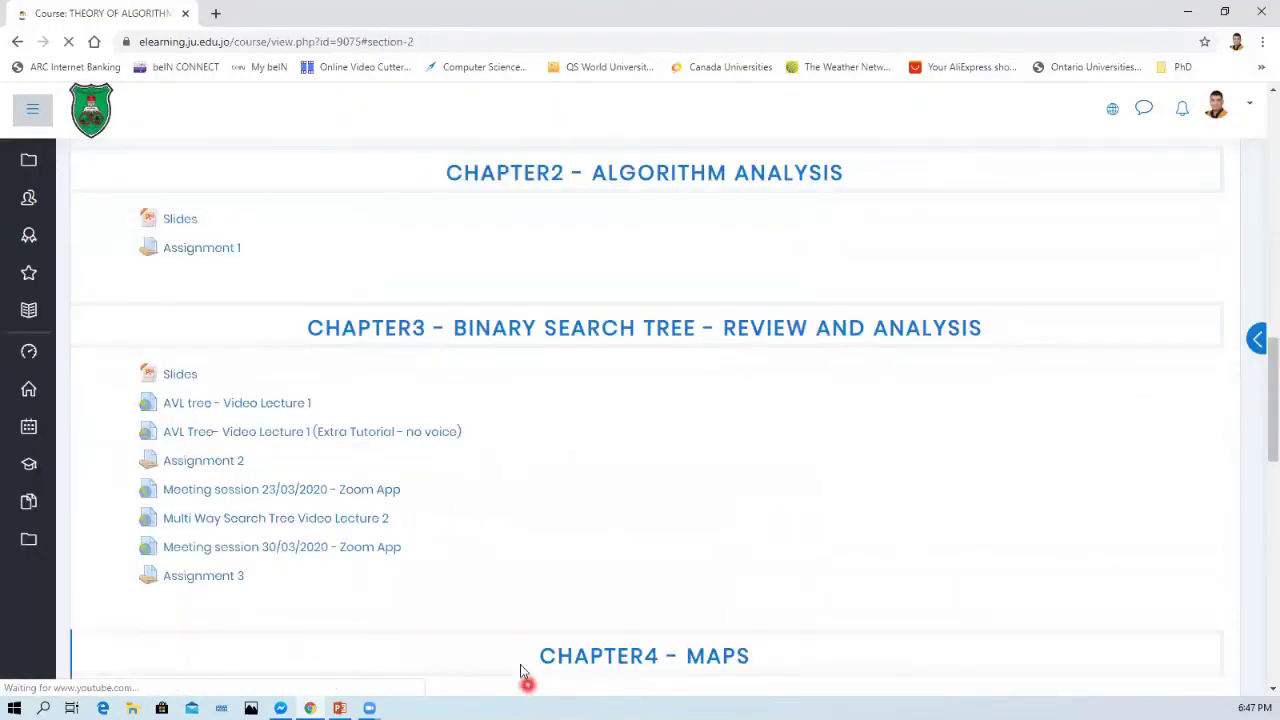
# Open Assignment 2 under Chapter 3, check its grading summary, and open its settings for editing
pyautogui.scroll(-2, 350, 457)
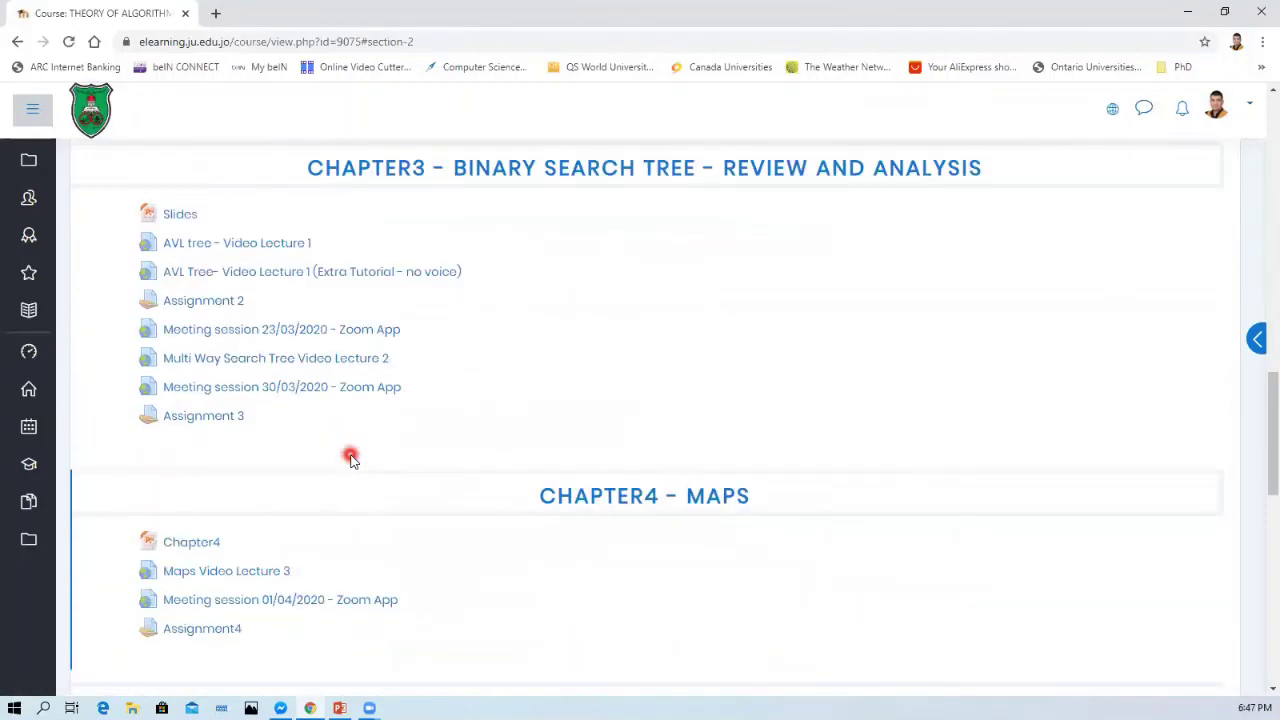
pyautogui.click(227, 309)
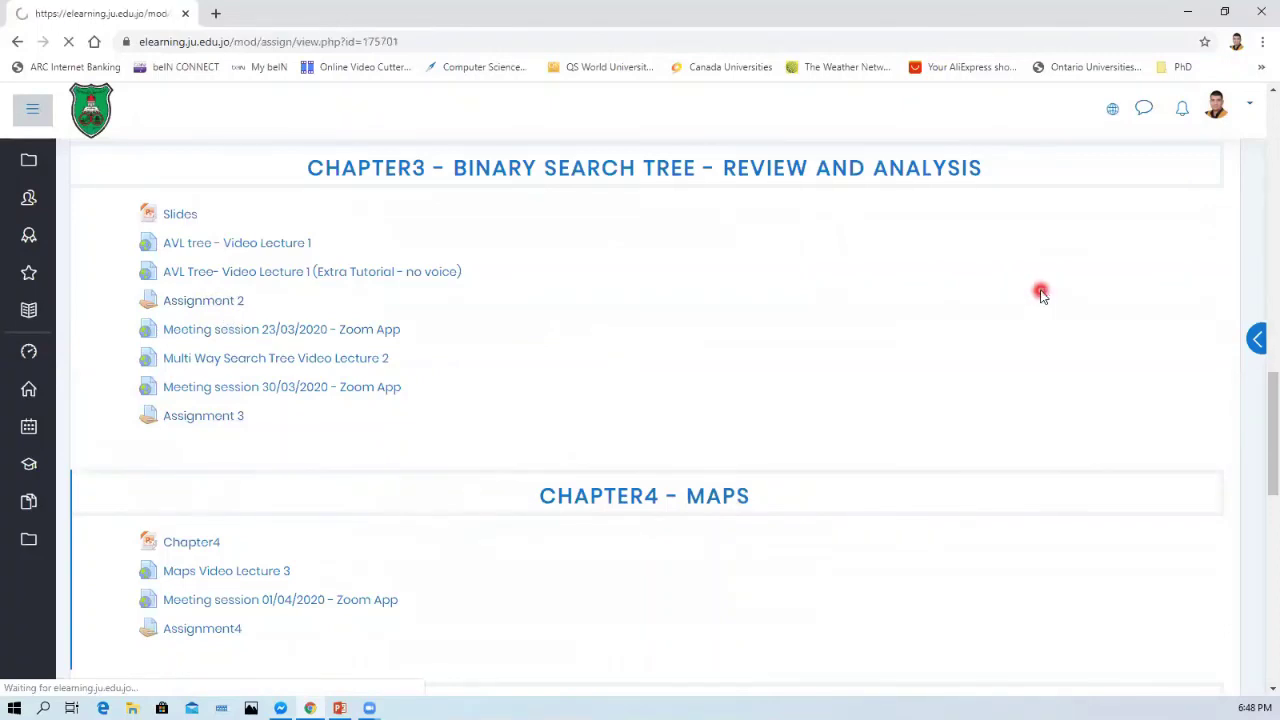
pyautogui.scroll(-2, 706, 509)
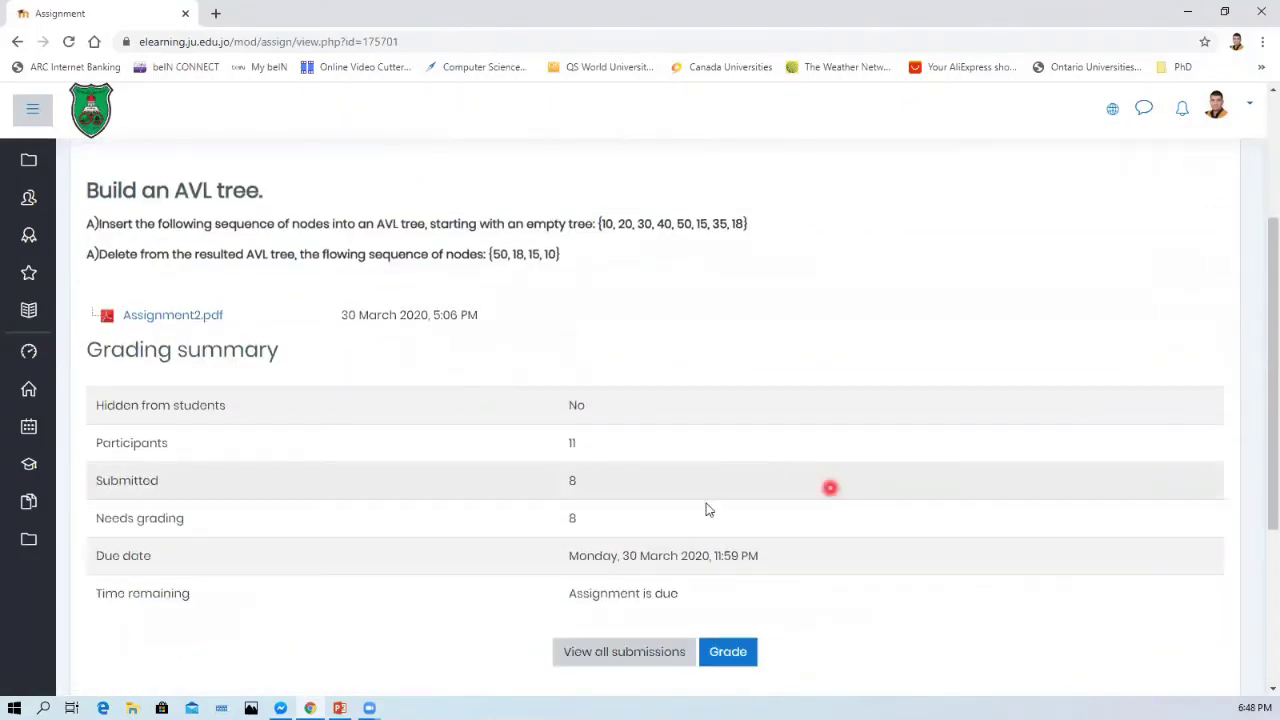
pyautogui.scroll(1, 1190, 230)
pyautogui.click(1227, 256)
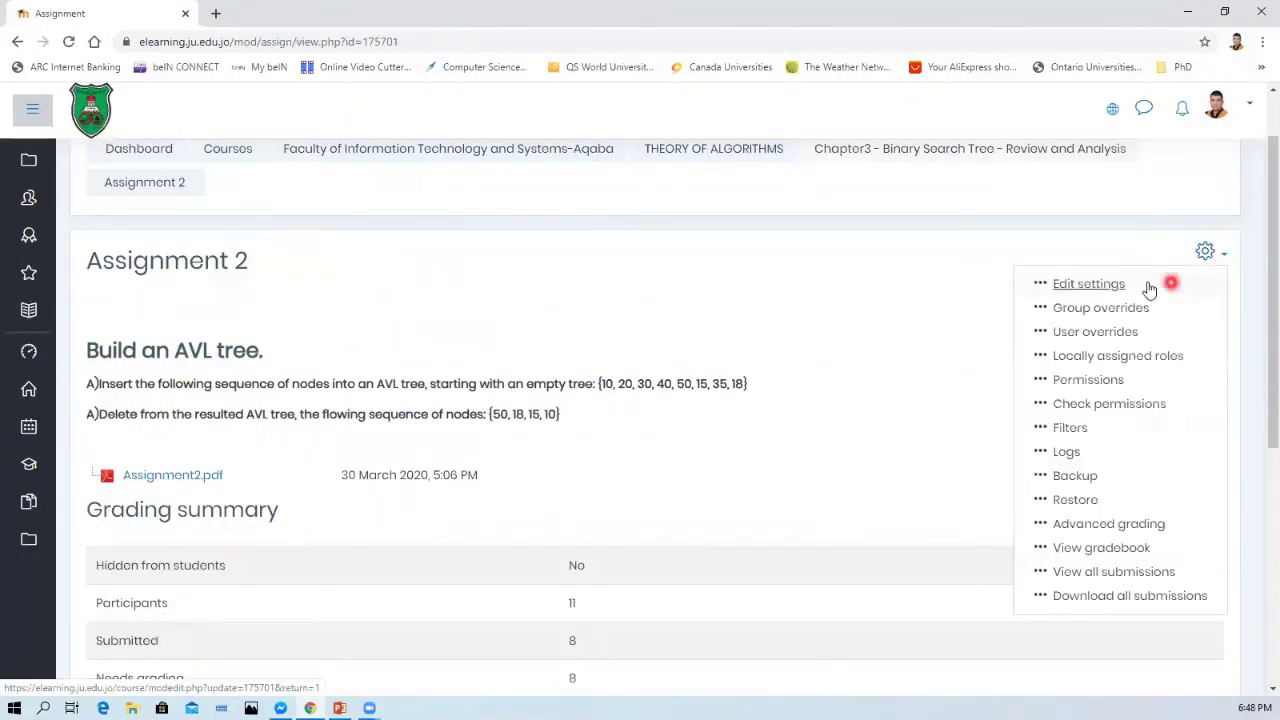
pyautogui.click(1085, 286)
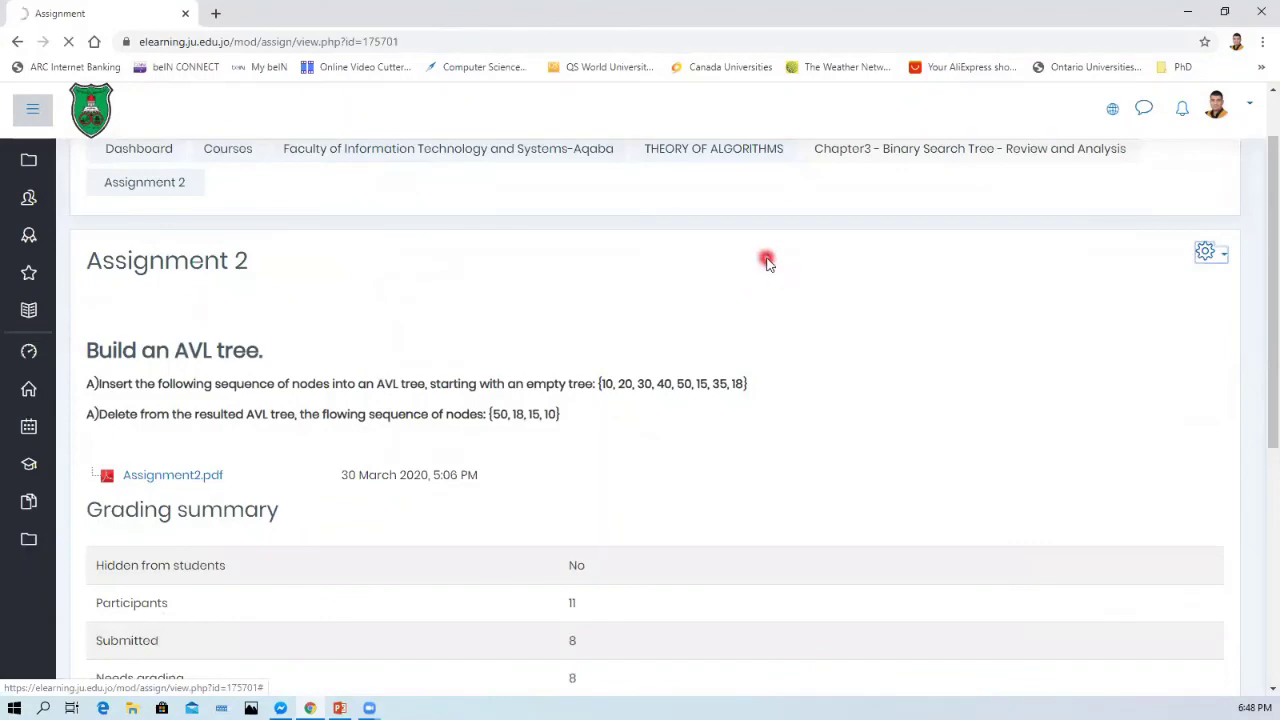
# Set Assignment 2's due date to 9 April 2020, and save and display the assignment
pyautogui.scroll(-5, 748, 400)
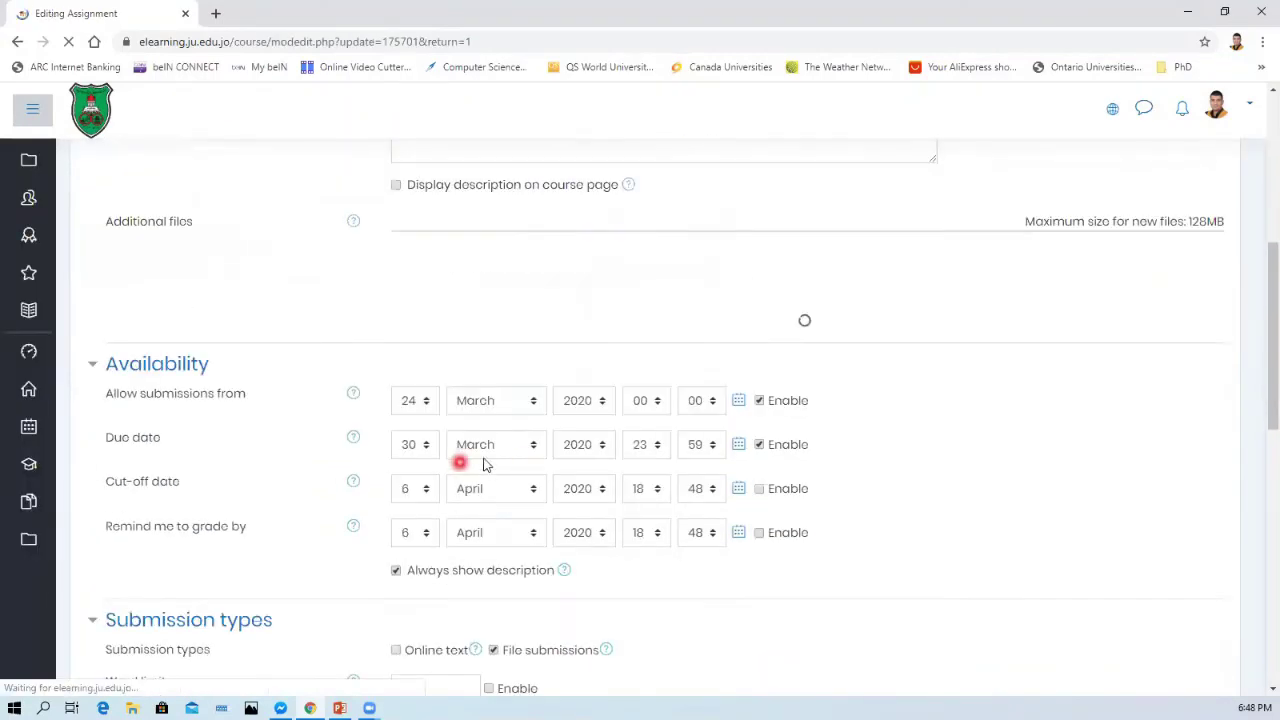
pyautogui.click(494, 451)
pyautogui.click(505, 497)
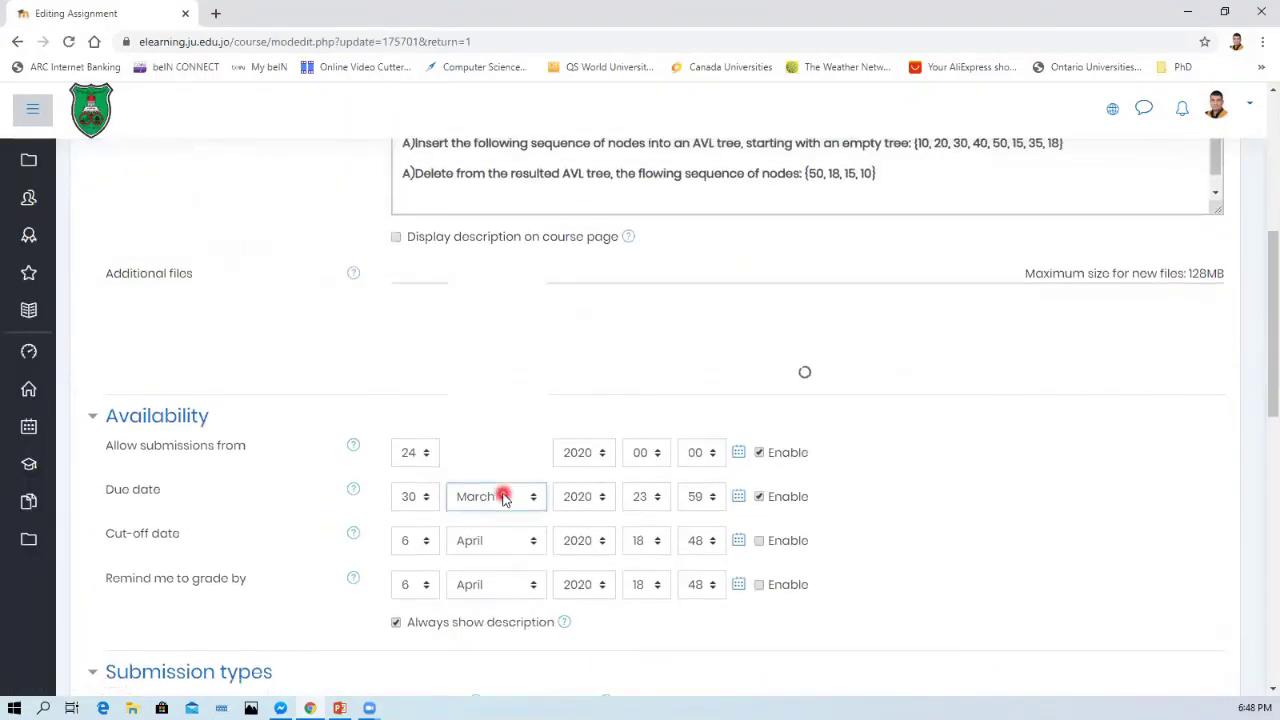
pyautogui.click(506, 317)
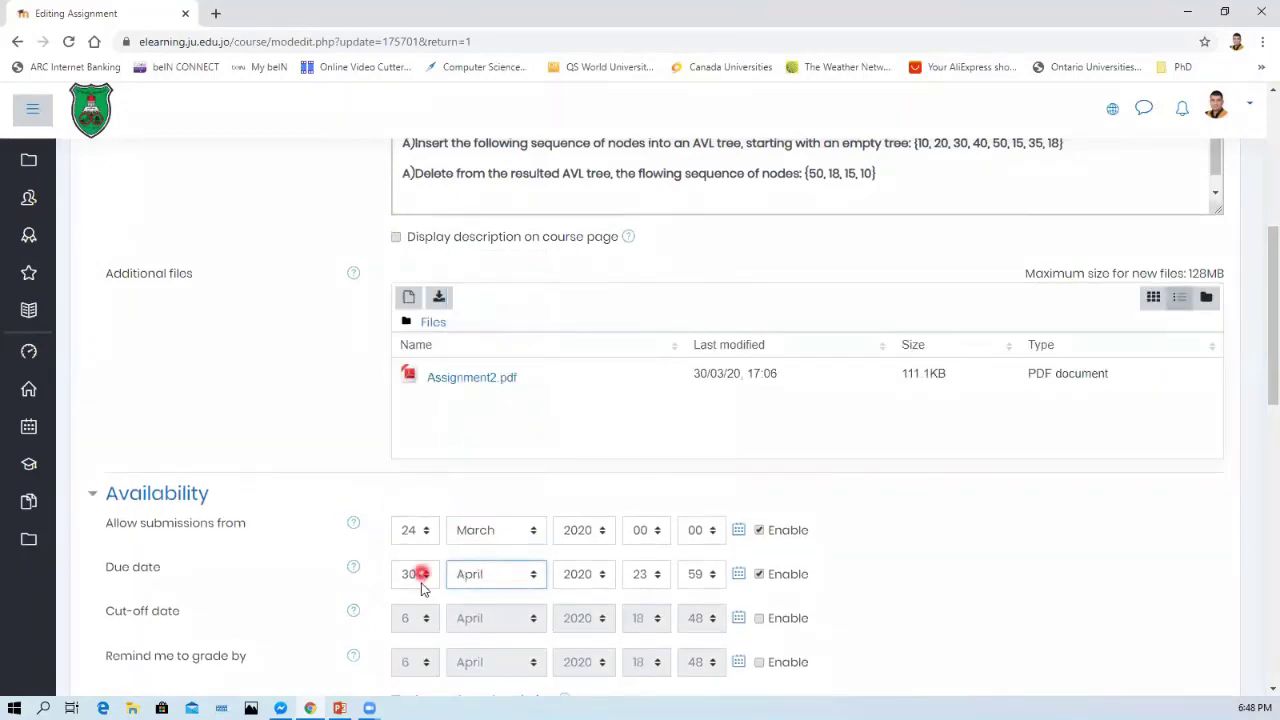
pyautogui.click(421, 580)
pyautogui.click(426, 298)
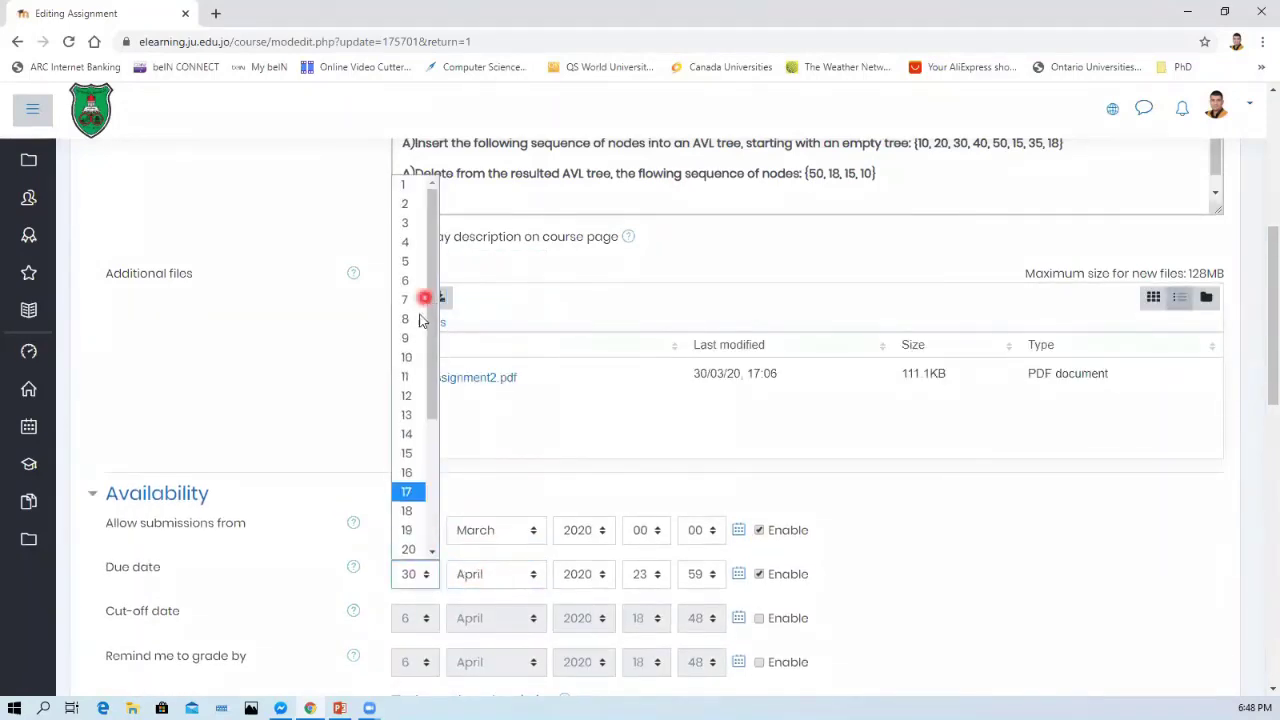
pyautogui.click(414, 339)
pyautogui.scroll(-3, 1155, 548)
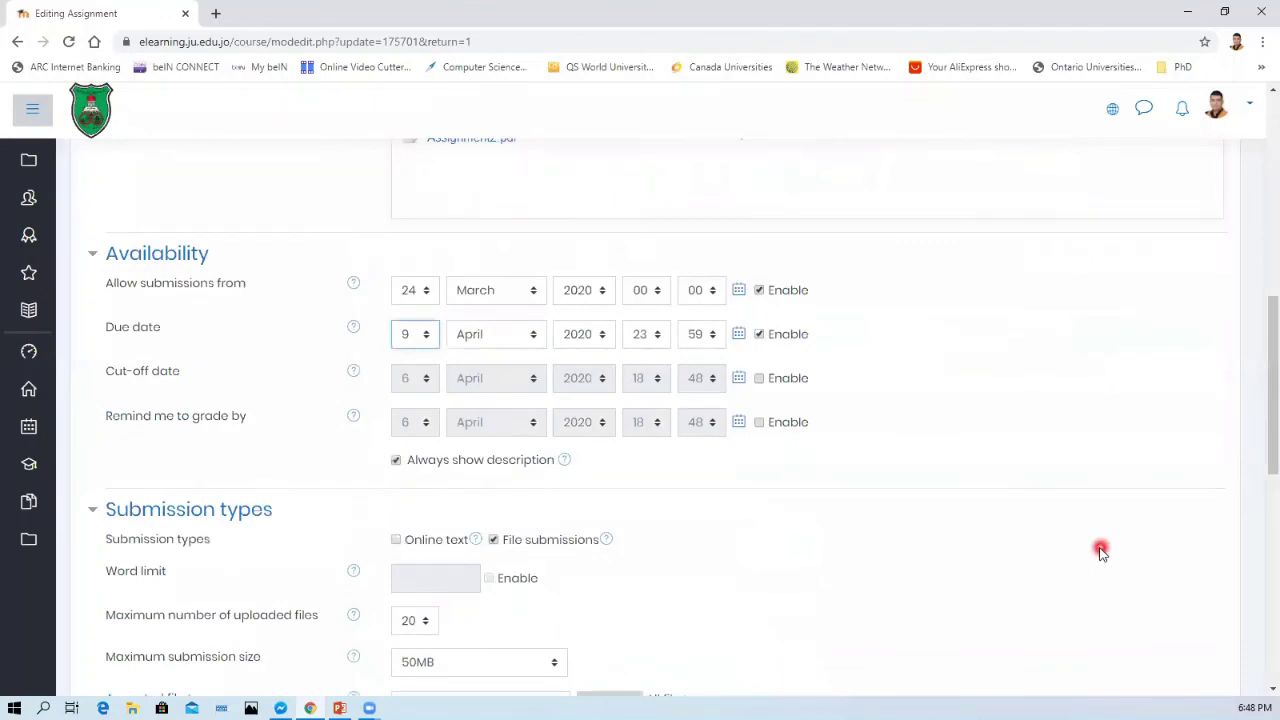
pyautogui.scroll(-9, 1106, 551)
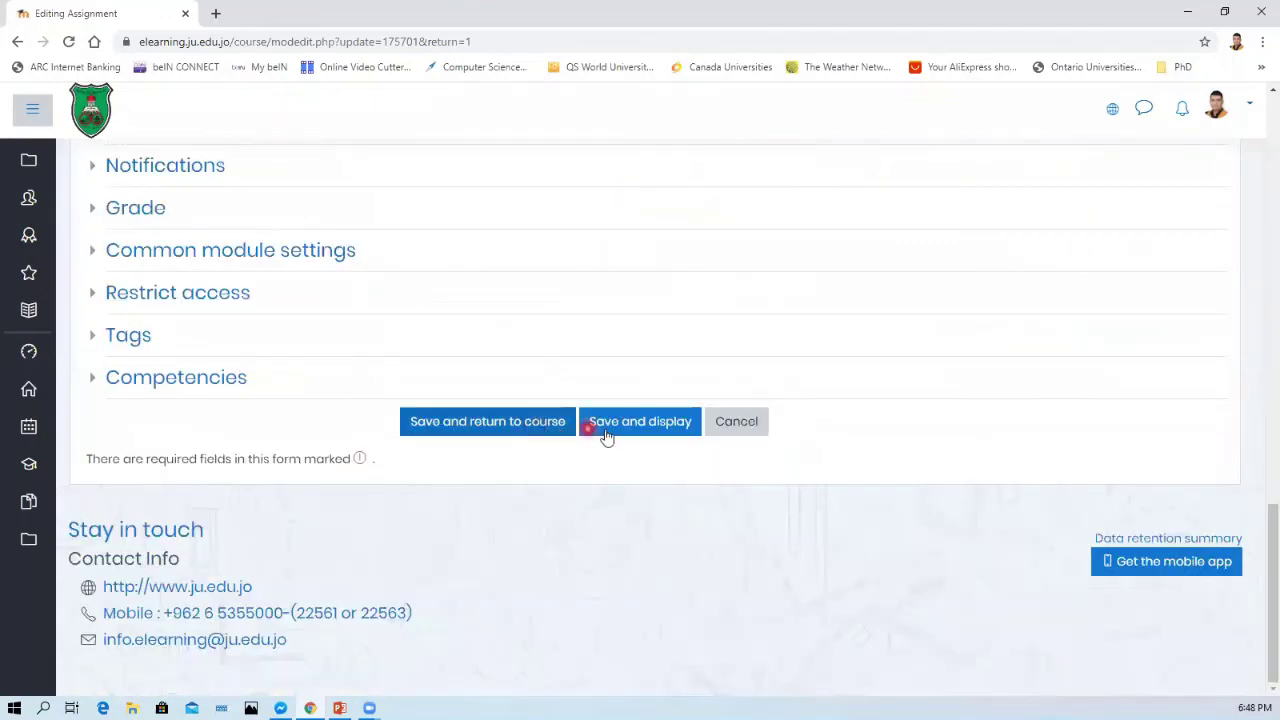
pyautogui.click(608, 434)
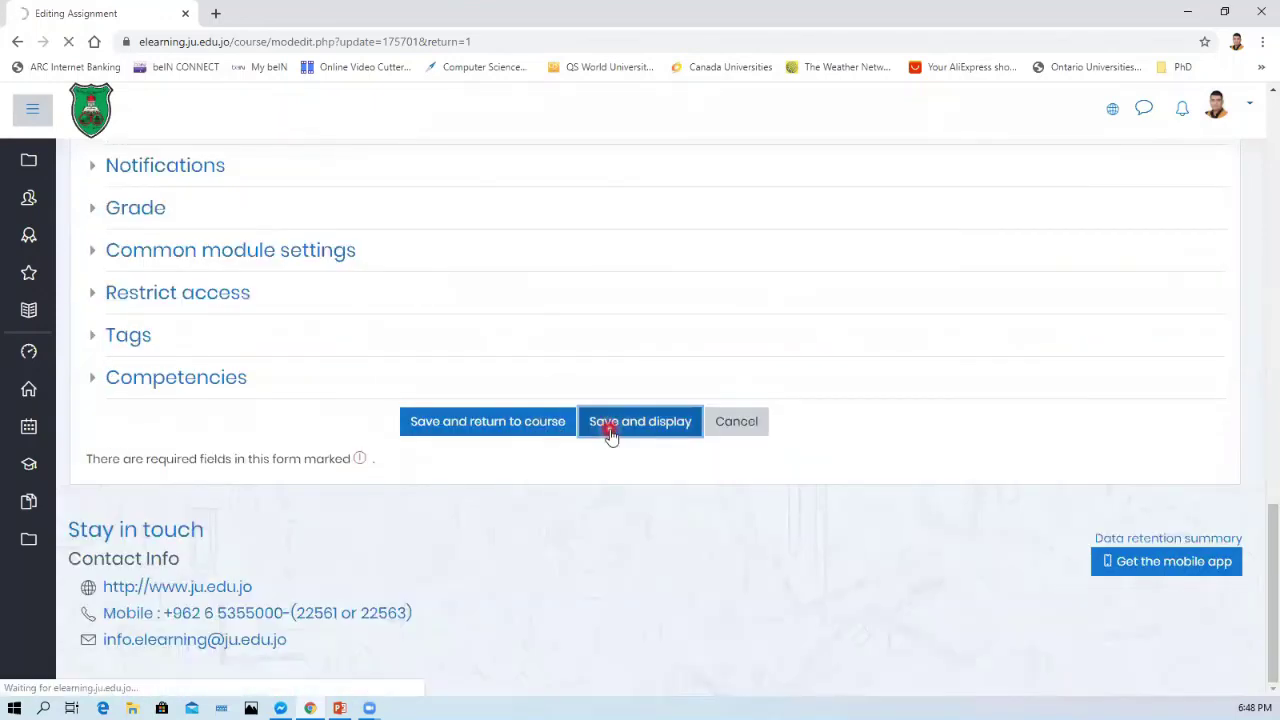
# Check the due date in Assignment 2's grading summary and return to the THEORY OF ALGORITHMS course page
pyautogui.scroll(-3, 600, 434)
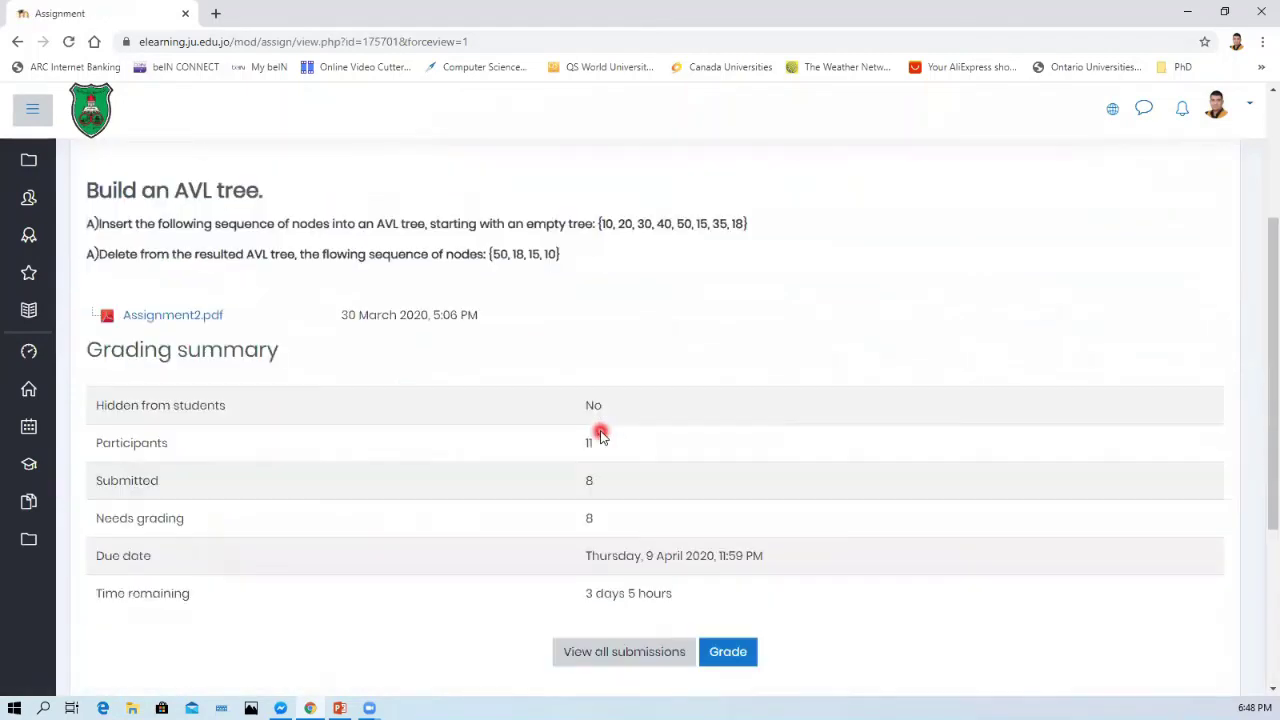
pyautogui.scroll(3, 677, 563)
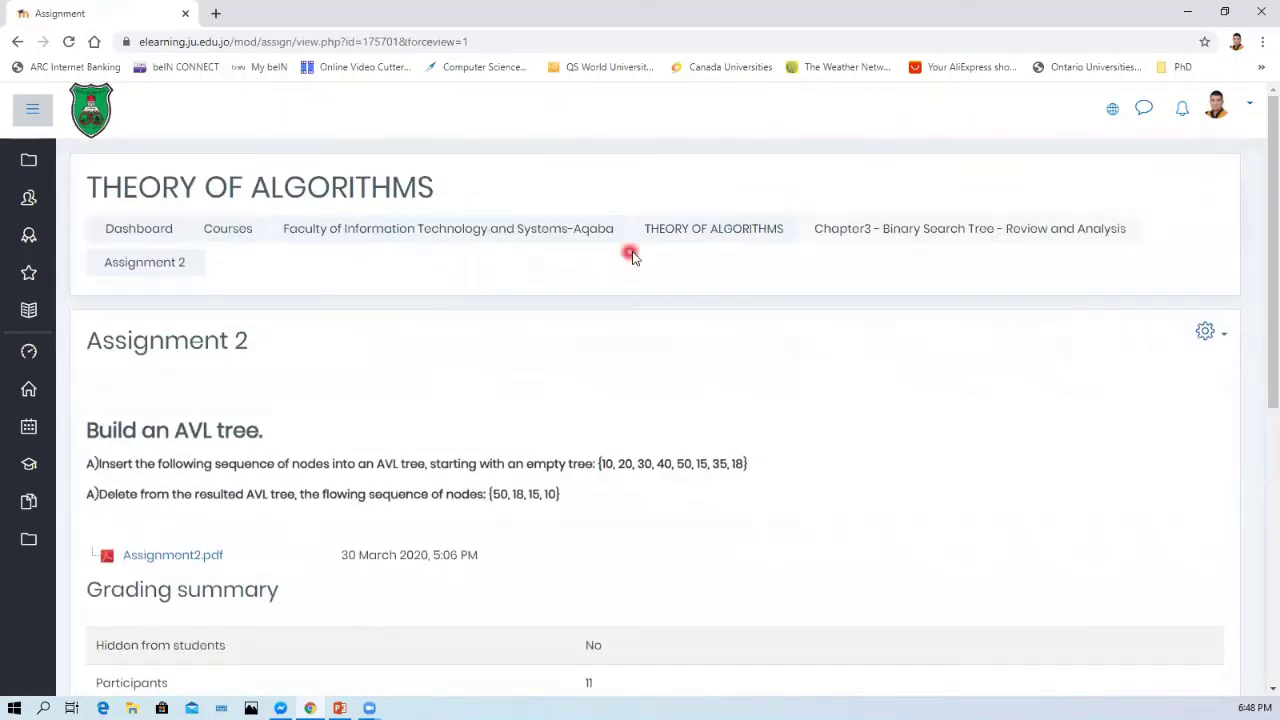
pyautogui.click(700, 233)
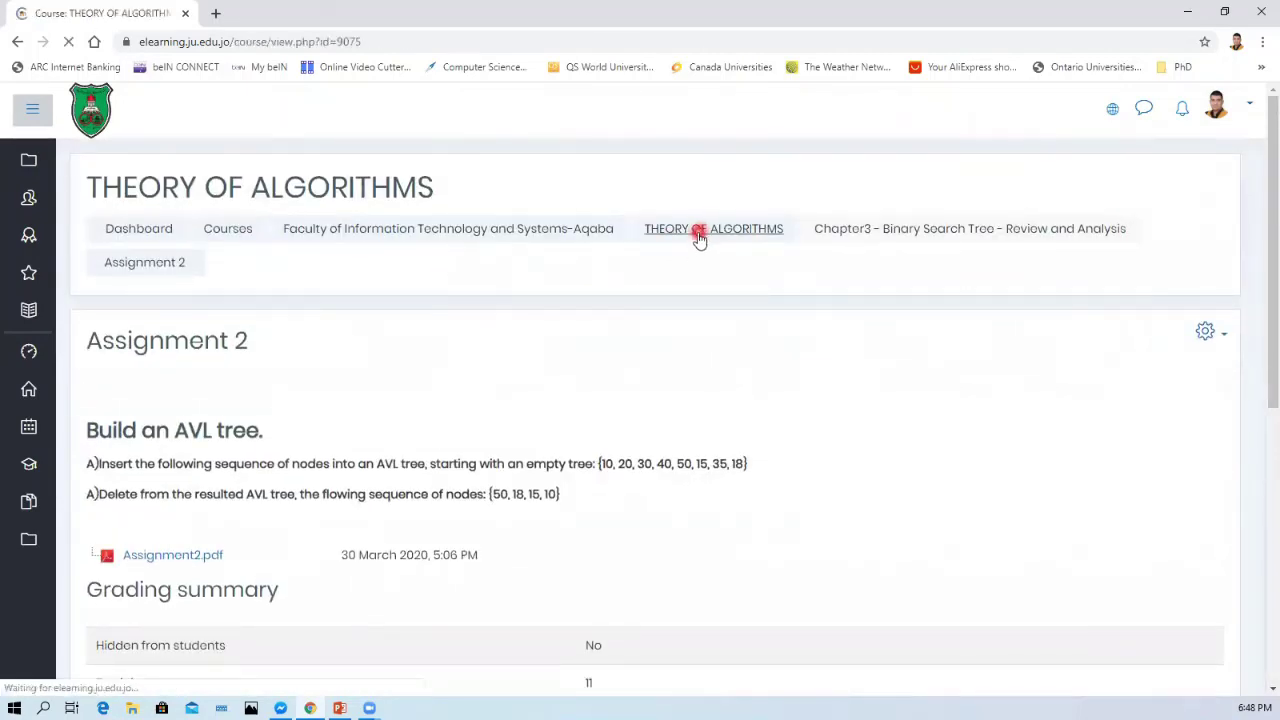
# Open Assignment 3 under Chapter 3, review its (2-3) tree task and grading summary, and open its settings for editing
pyautogui.scroll(-5, 435, 418)
pyautogui.scroll(-15, 435, 418)
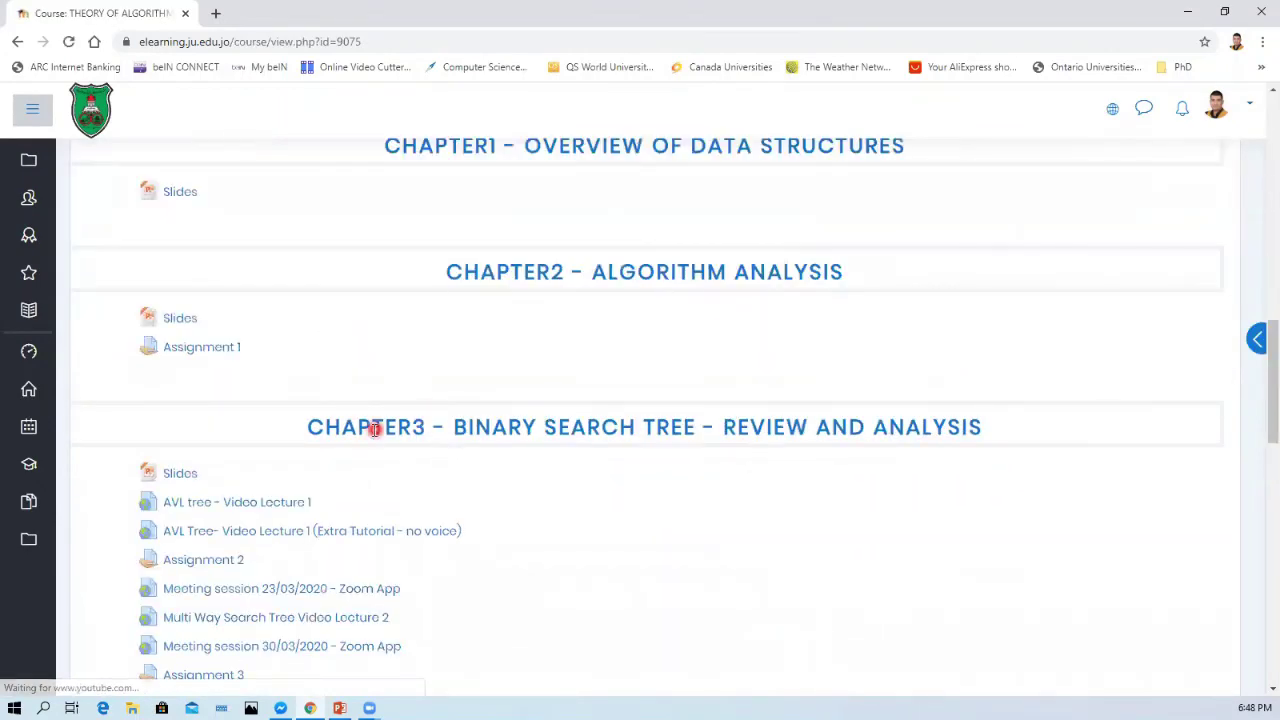
pyautogui.click(232, 520)
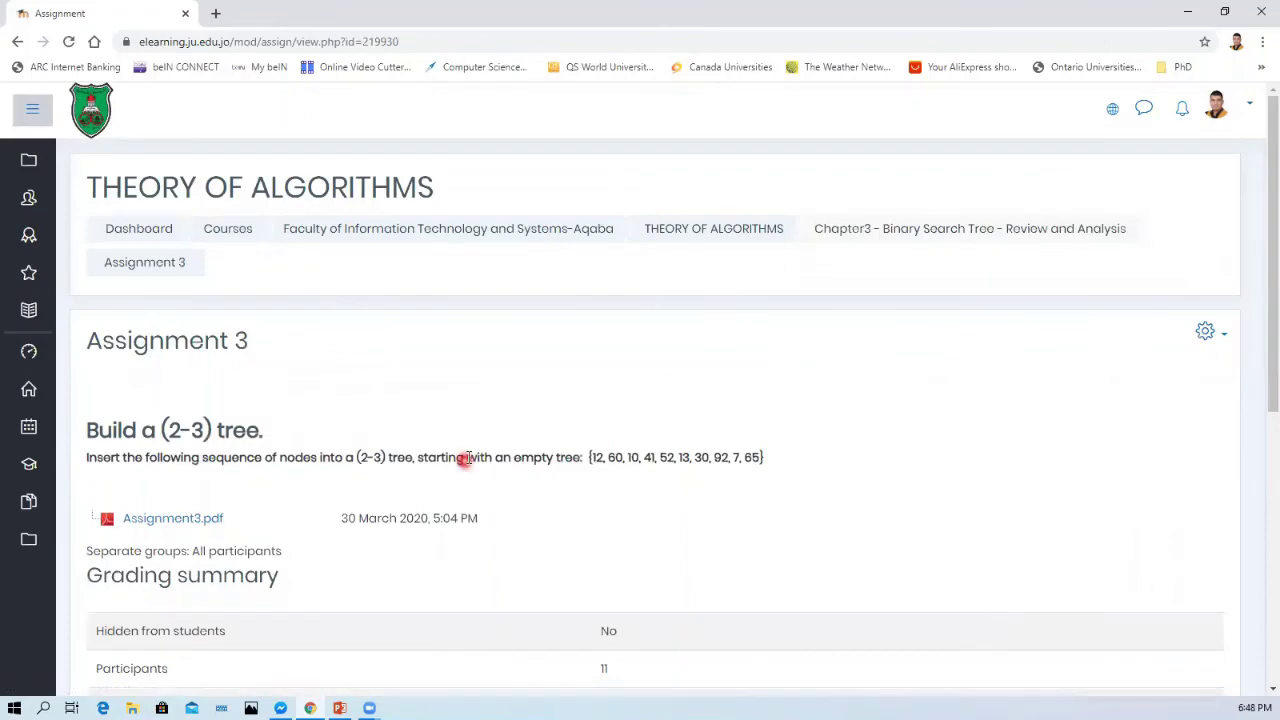
pyautogui.scroll(-3, 526, 463)
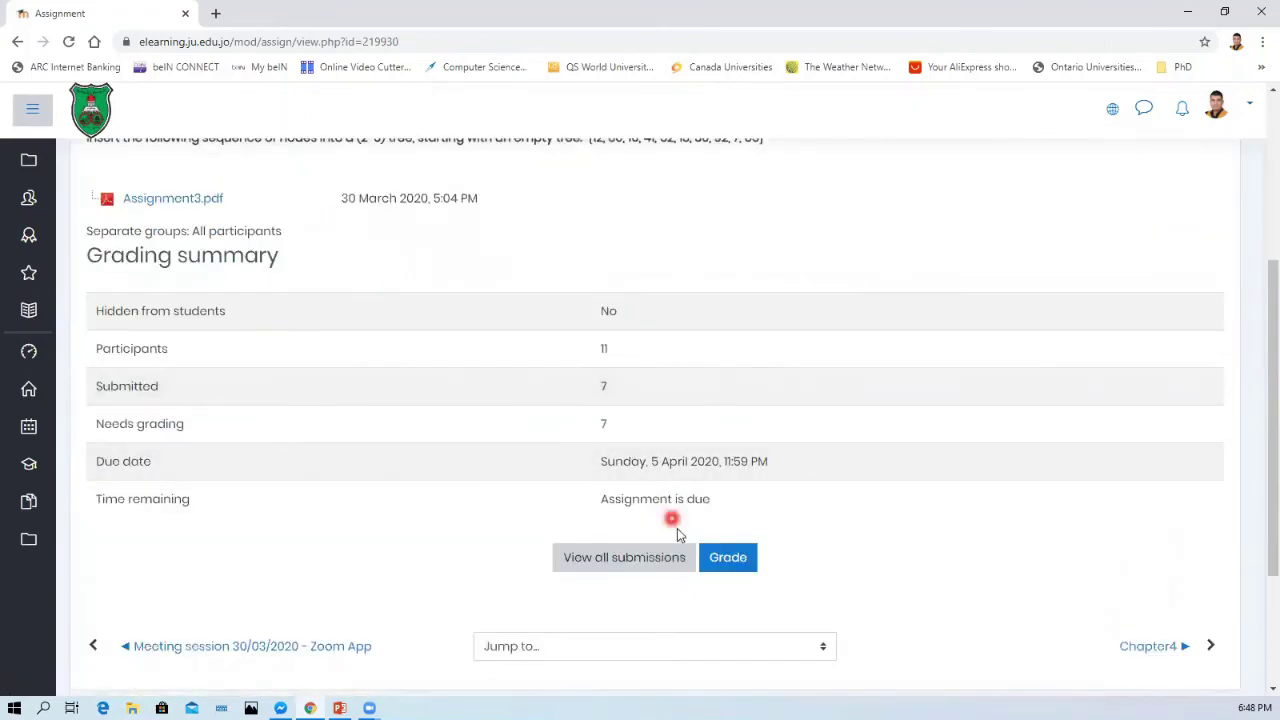
pyautogui.scroll(3, 1105, 335)
pyautogui.click(1221, 266)
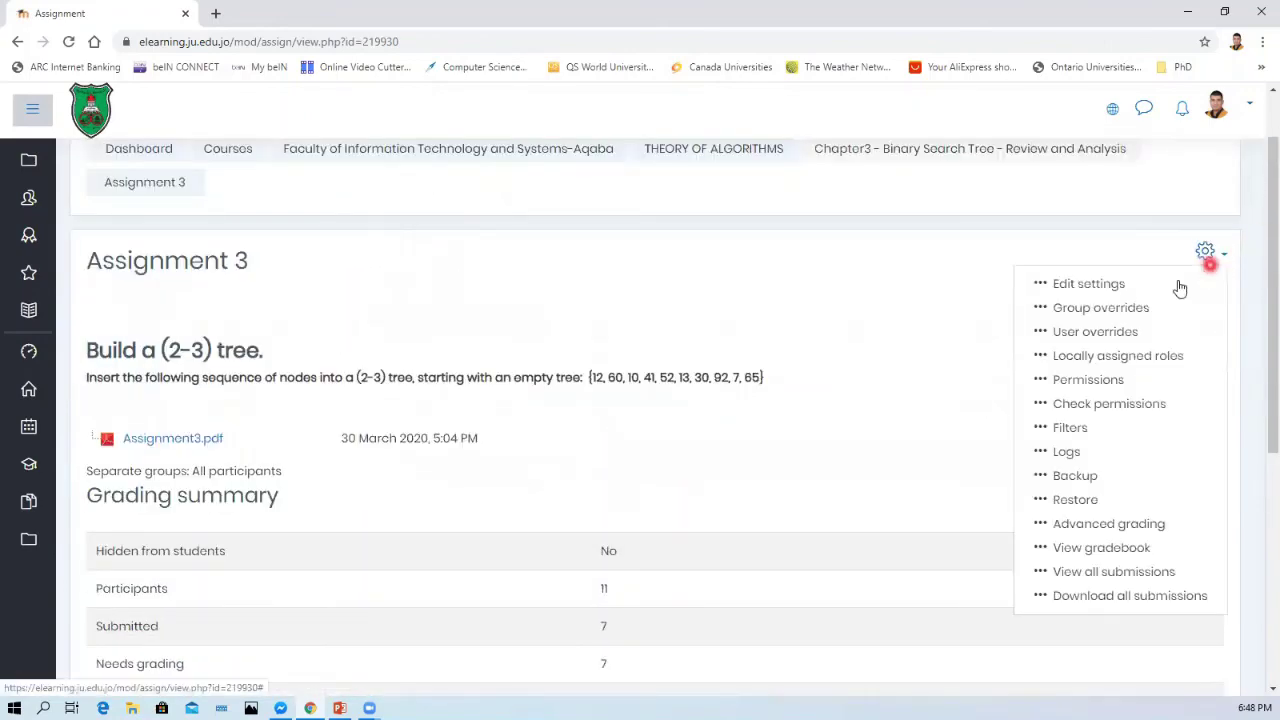
pyautogui.click(1134, 280)
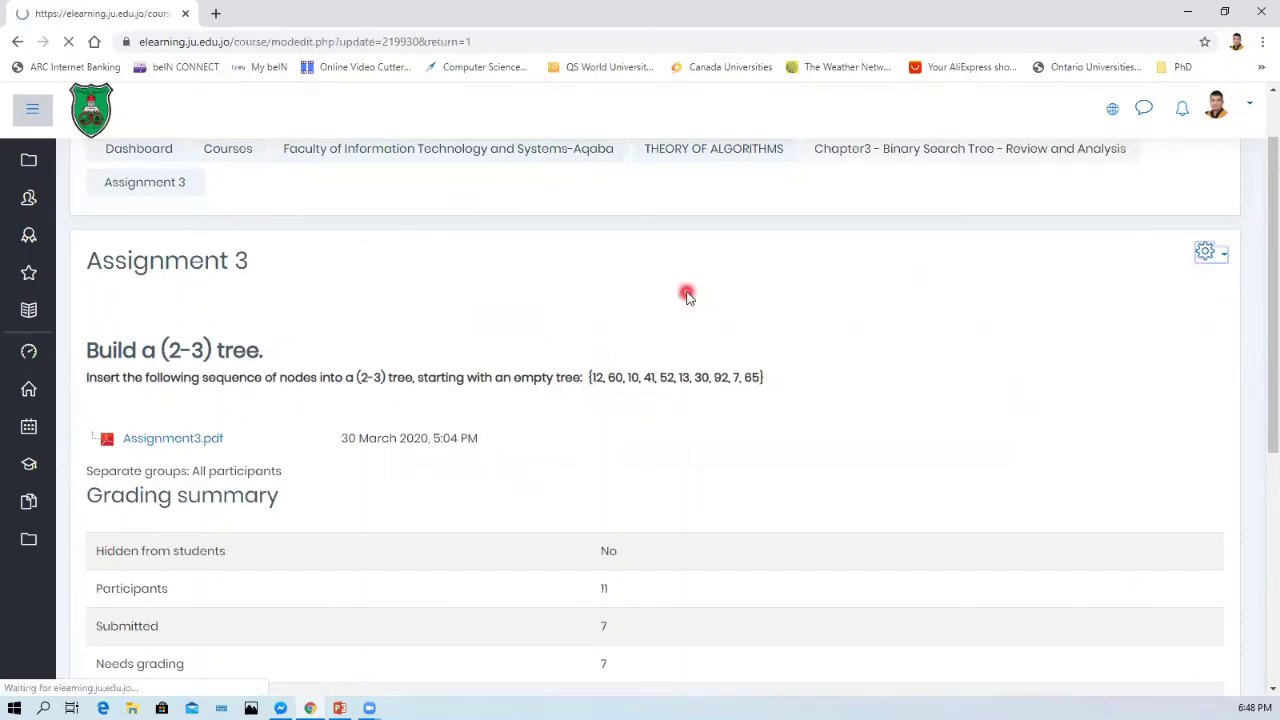
# Set the day of Assignment 3's due date to 9 April 2020, and save and return to the course
pyautogui.scroll(-10, 666, 306)
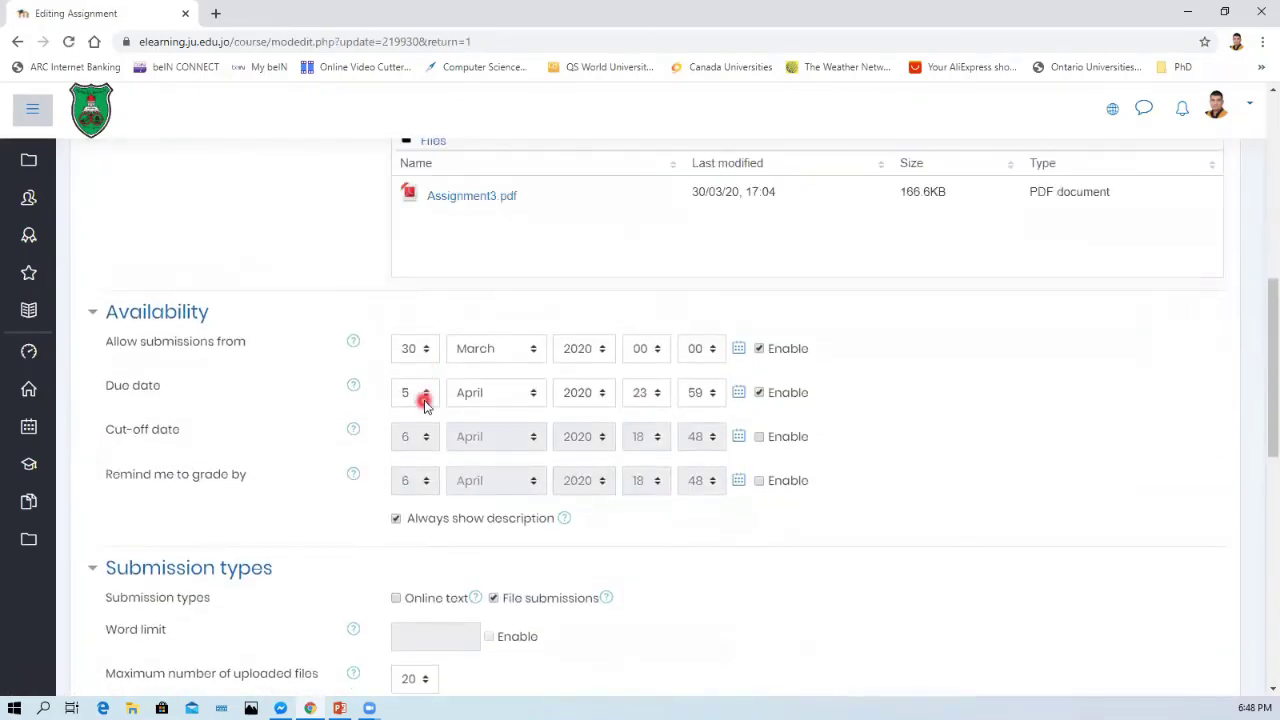
pyautogui.click(420, 396)
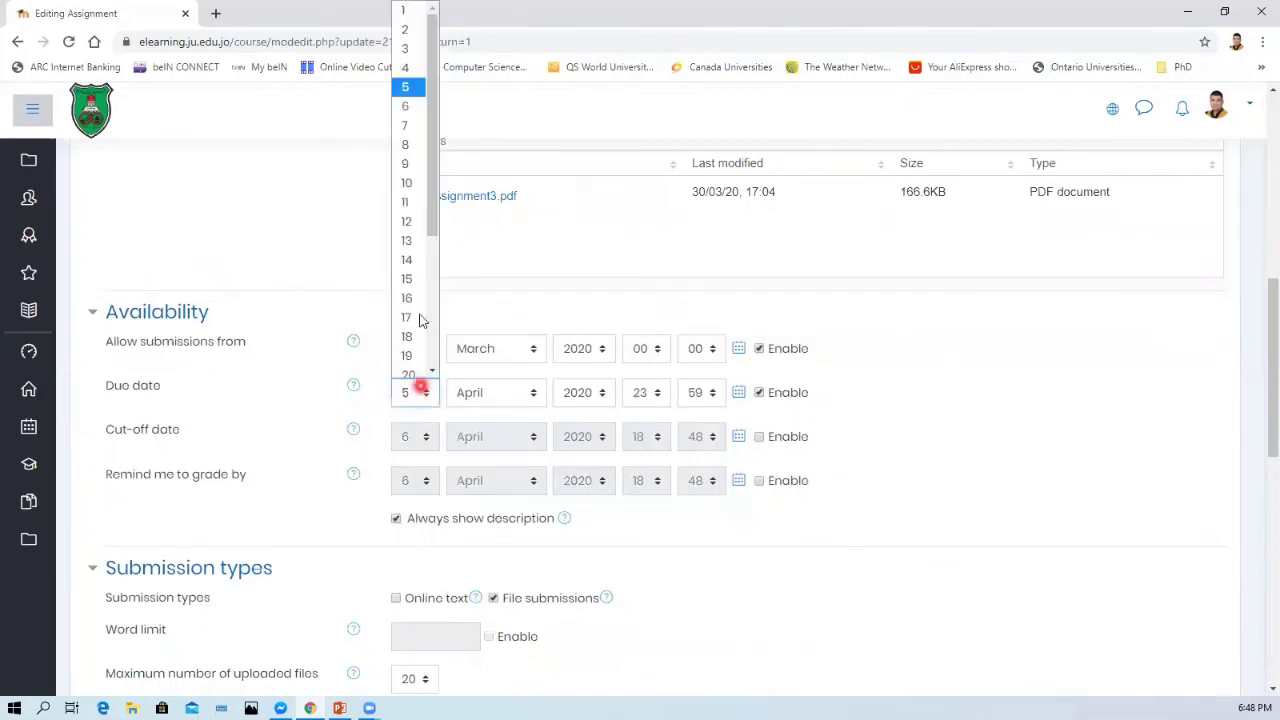
pyautogui.click(420, 163)
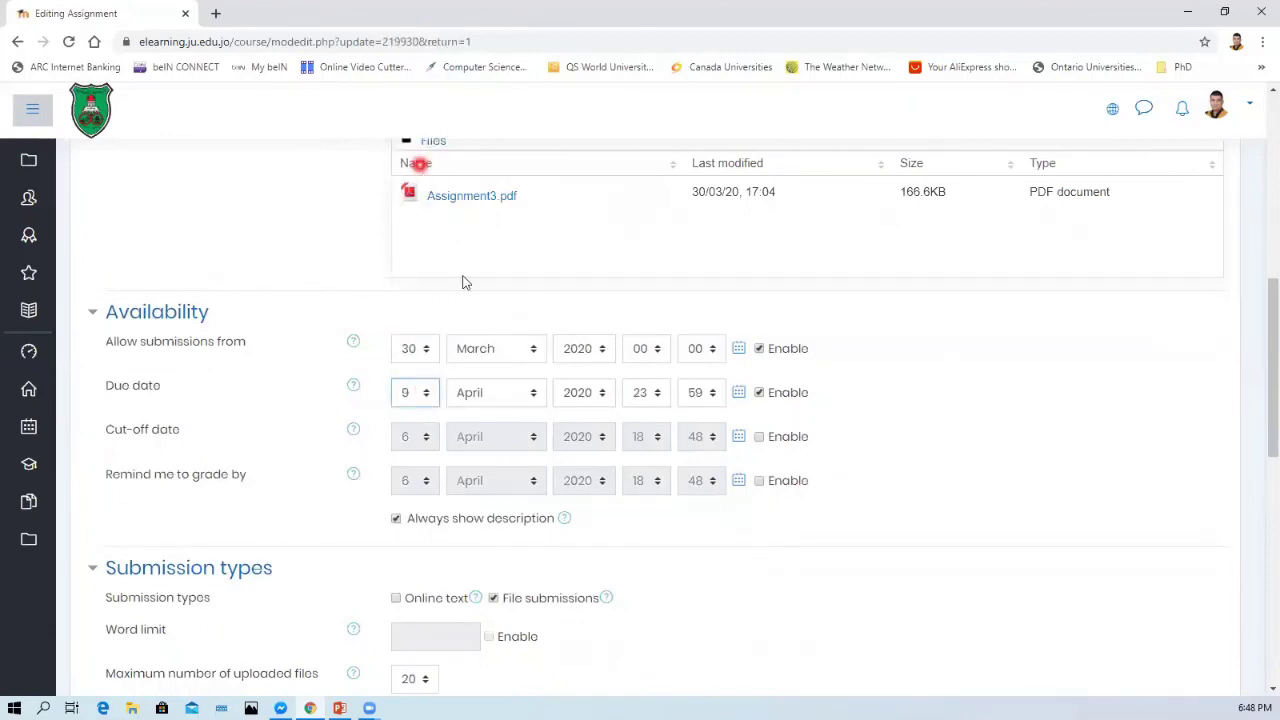
pyautogui.scroll(-7, 975, 500)
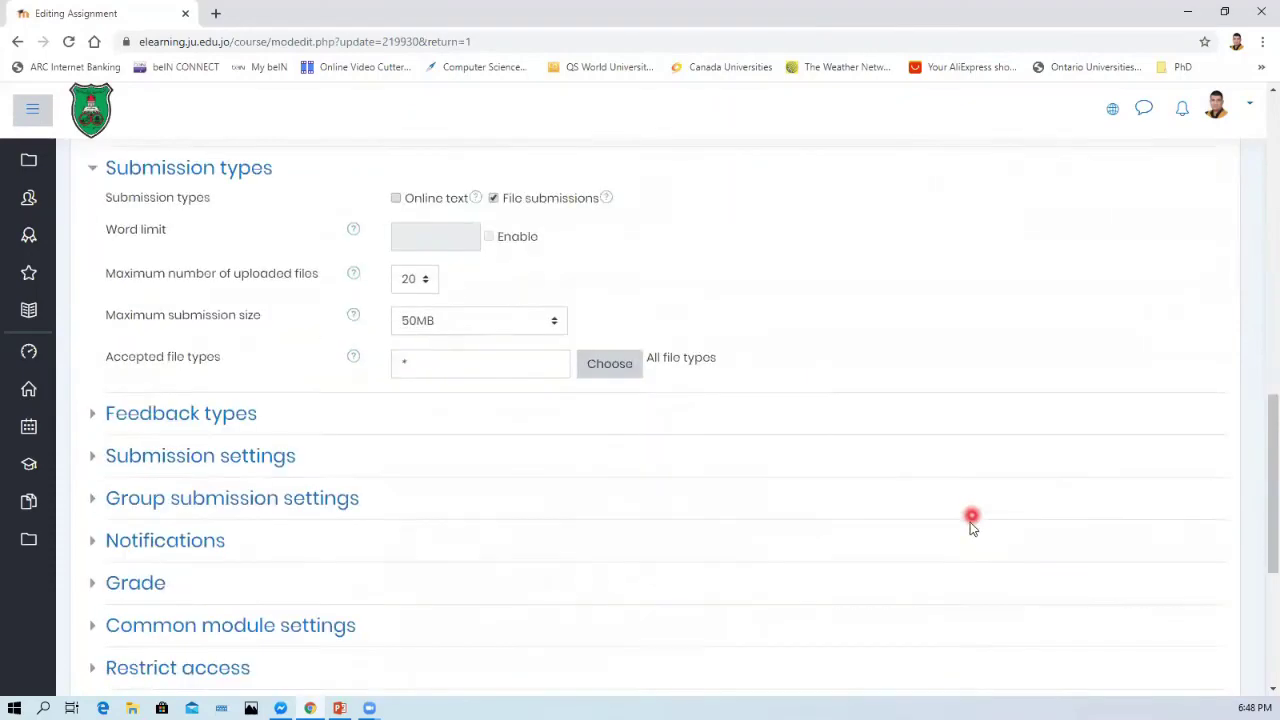
pyautogui.click(522, 488)
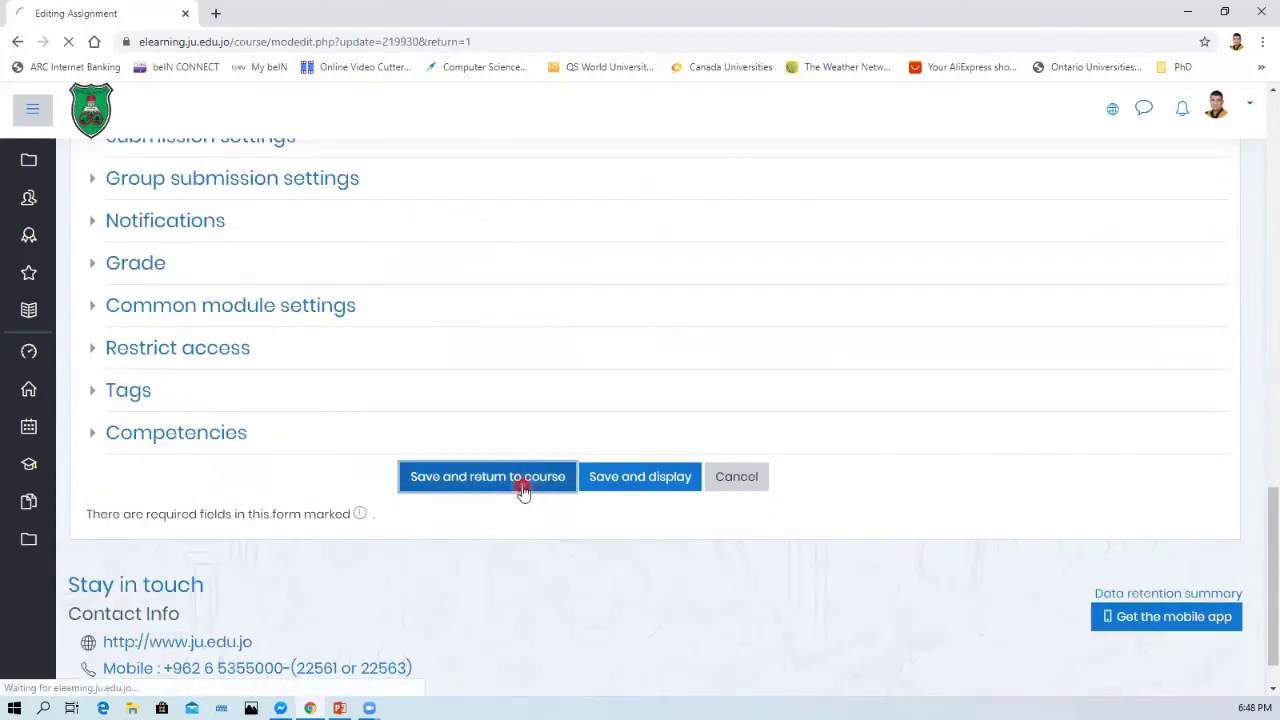